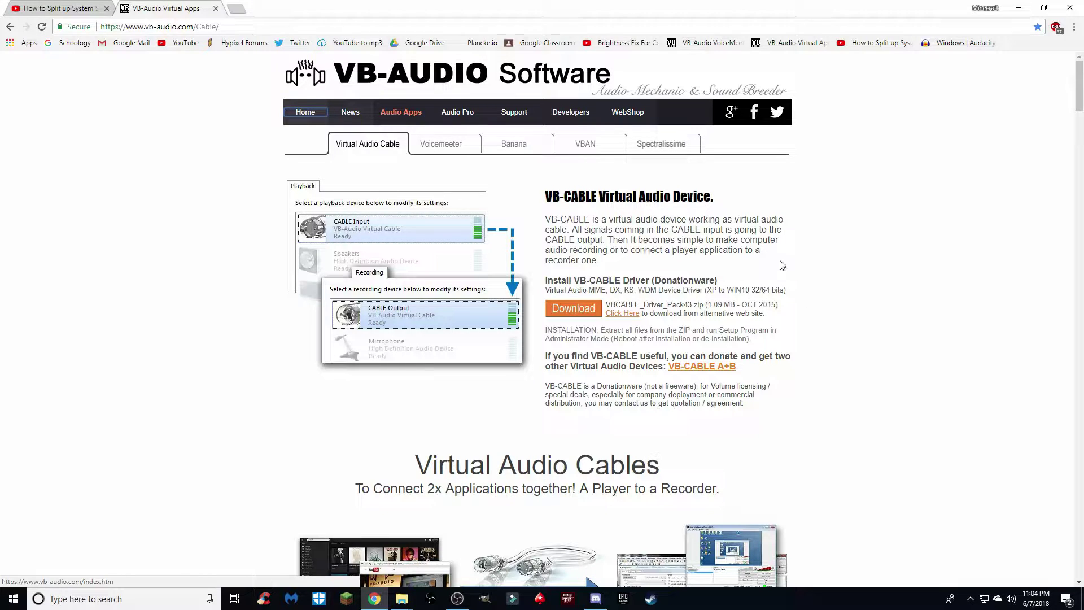
- Scroll the VB-Audio Cable page down to the VB-CABLE driver download section
scroll(782, 285, down, 8)
scroll(603, 387, down, 14)
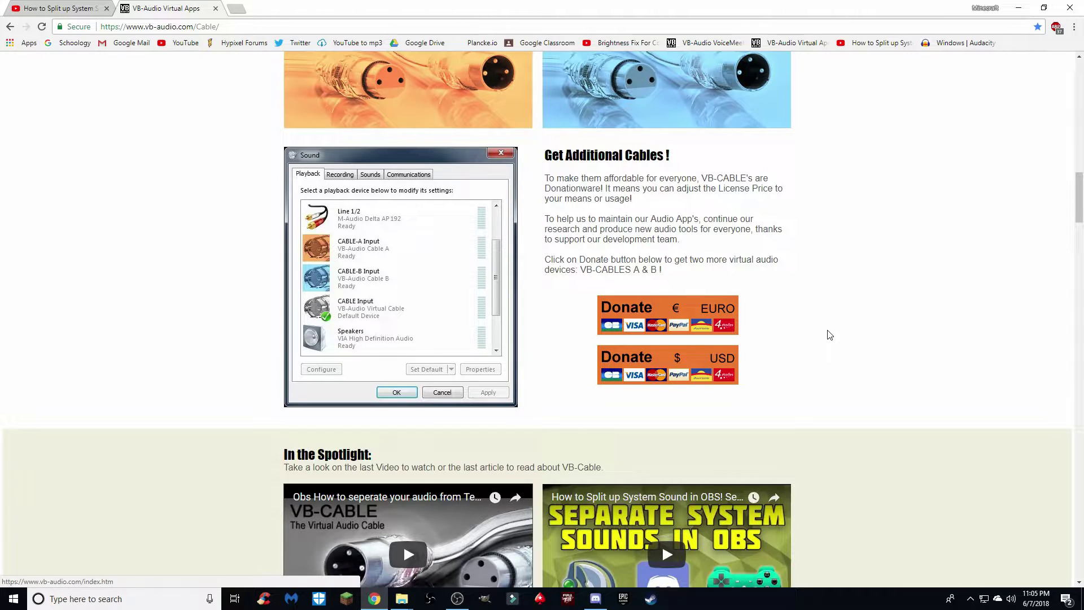
scroll(830, 335, up, 20)
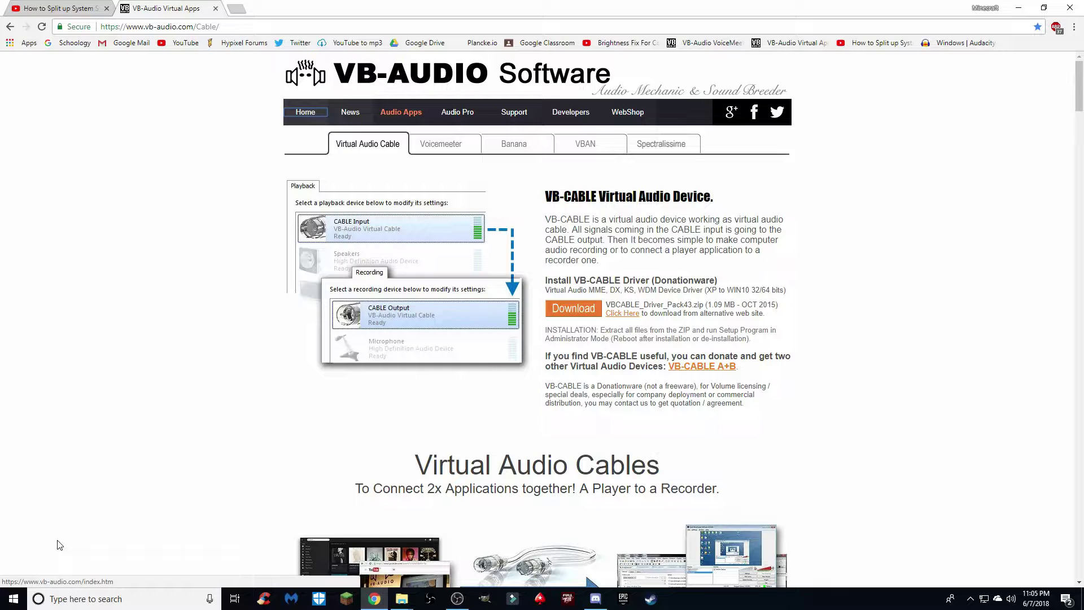
mouse_move(401, 599)
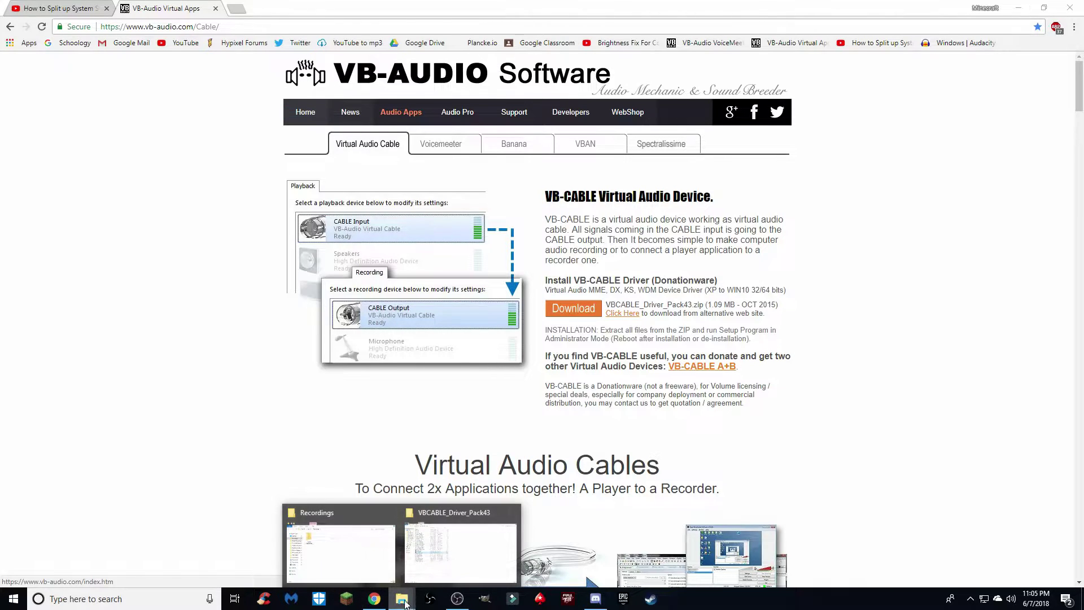
- Bring the VBCABLE_Driver_Pack43 folder forward and select its VBCABLE application files
mouse_move(444, 556)
click(542, 168)
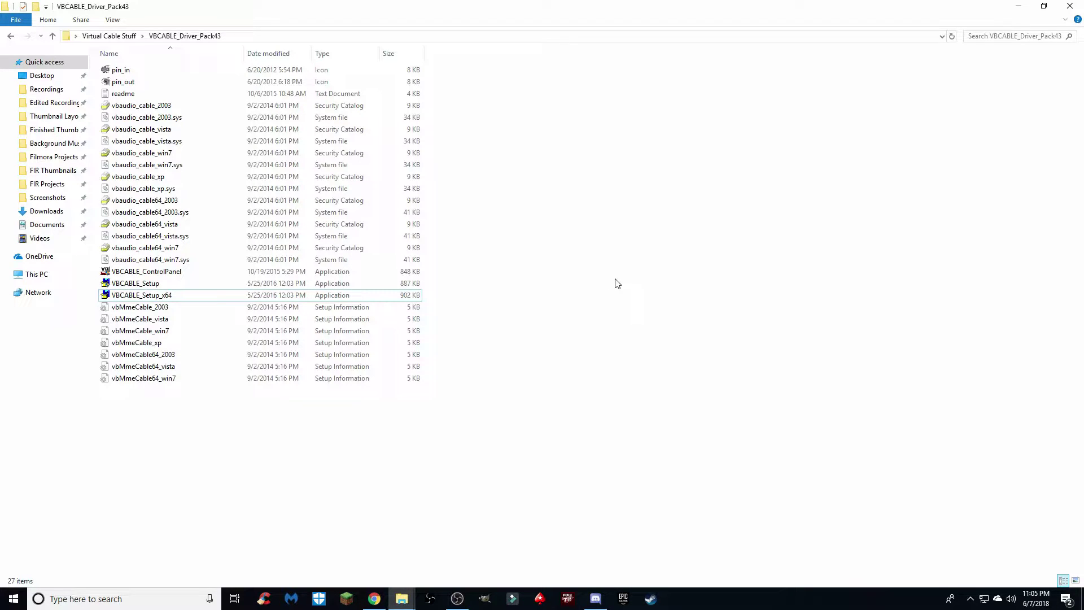
drag(436, 269, 395, 305)
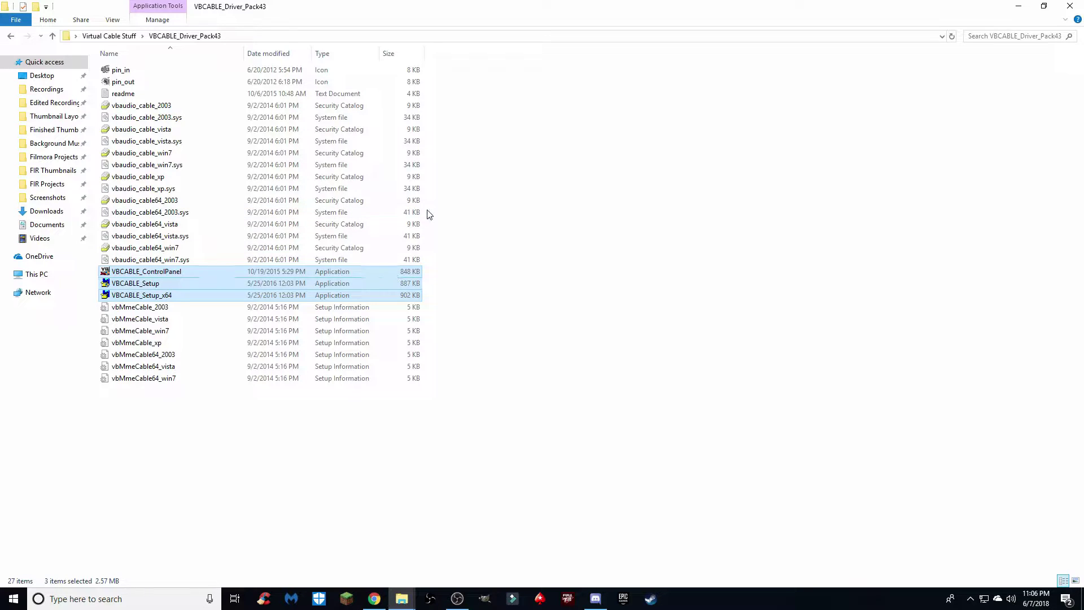
right_click(408, 274)
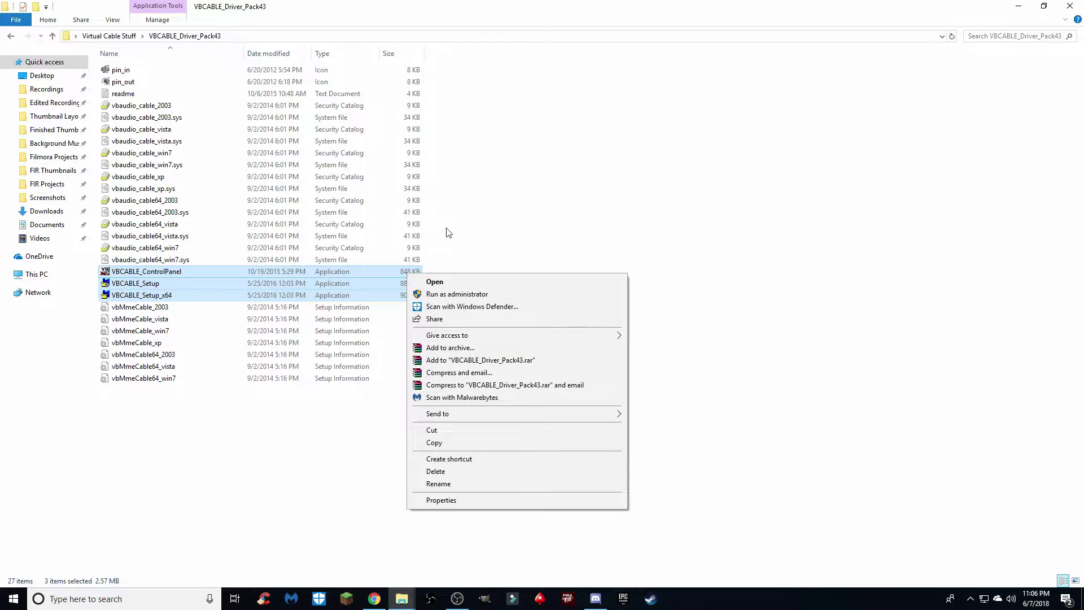
click(444, 249)
click(404, 273)
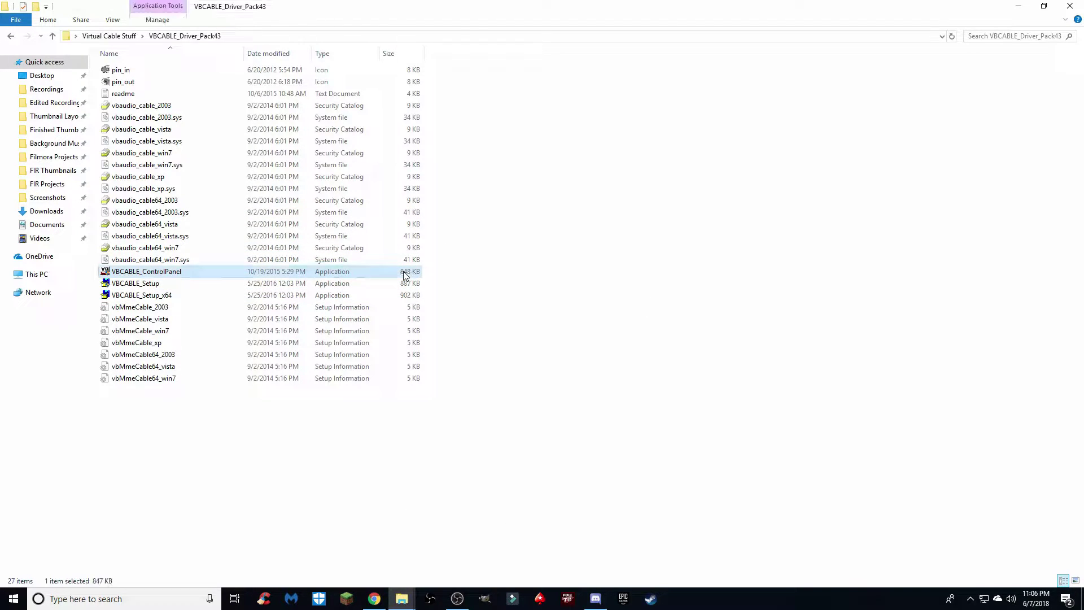
- Run VBCABLE_Setup_x64 as administrator, then start a Windows search
right_click(355, 275)
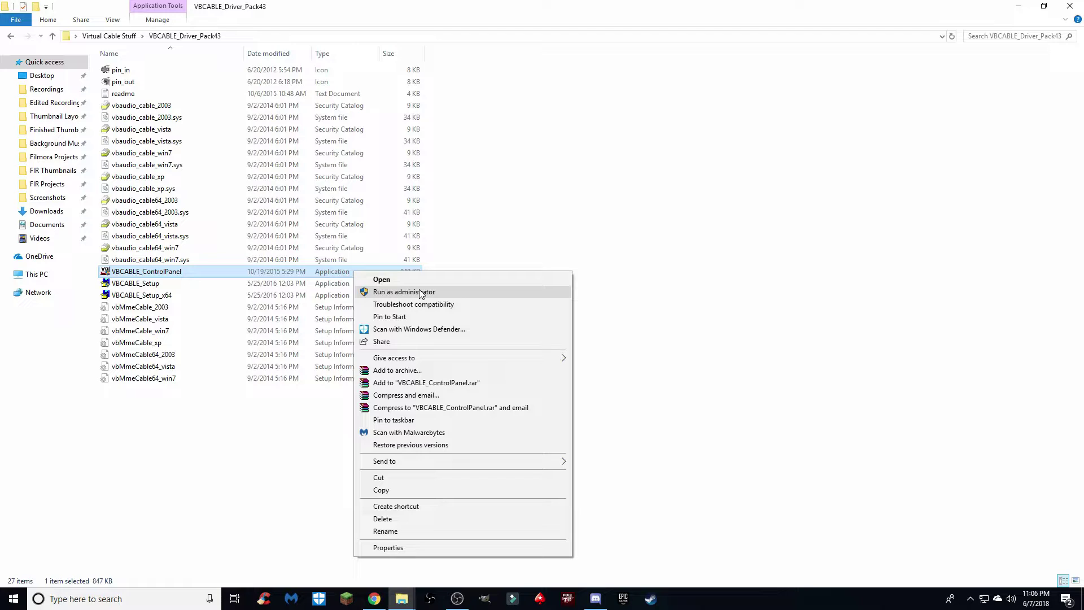
click(221, 289)
click(225, 294)
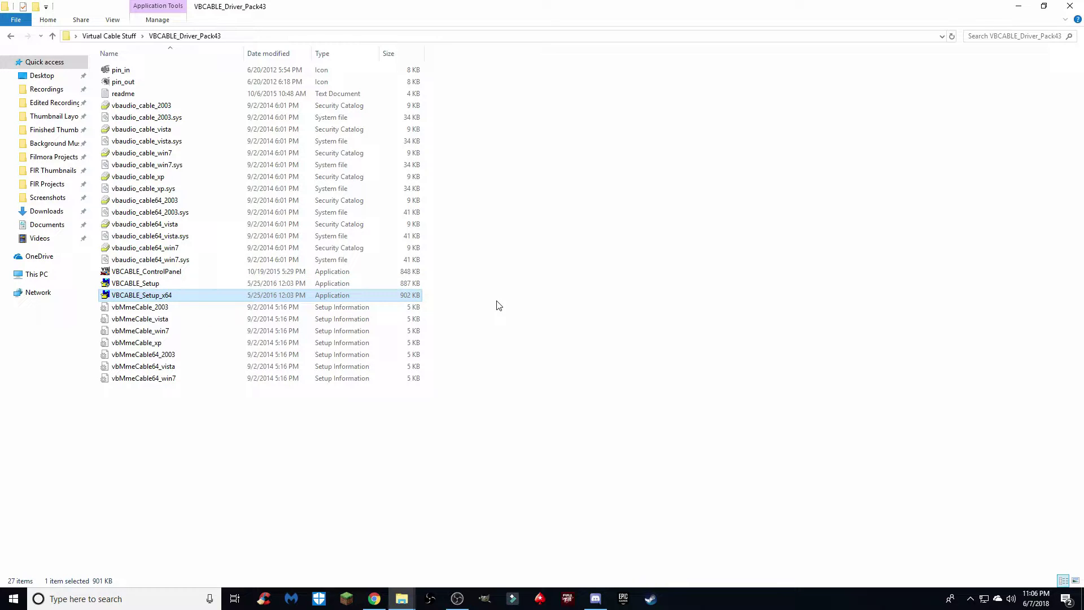
right_click(333, 297)
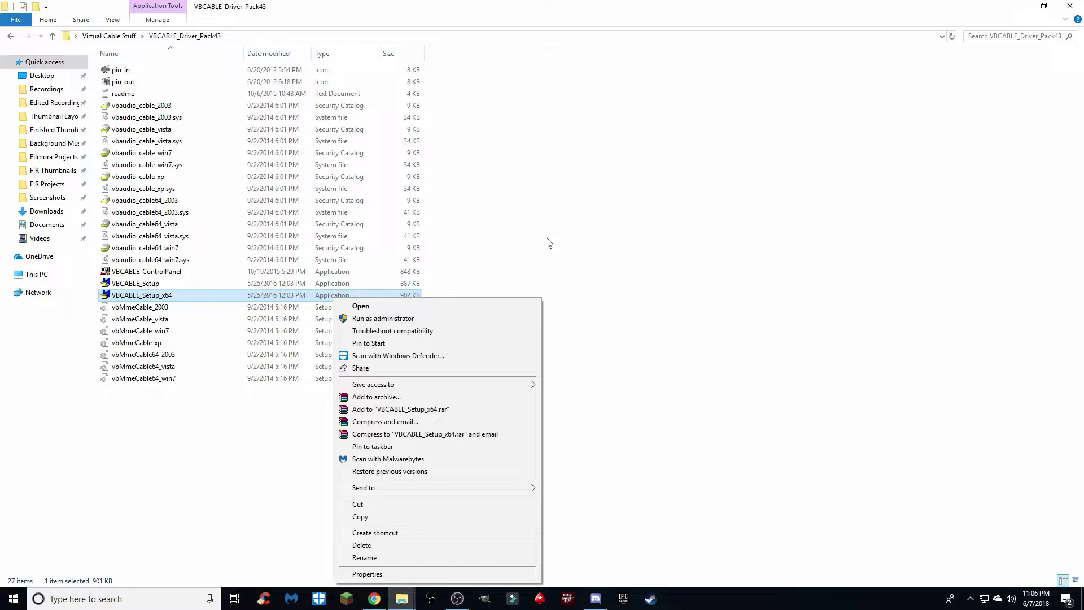
click(169, 598)
- Search 'sound', confirm CABLE Input as default playback device, and cancel the Sound dialog
text(sound)
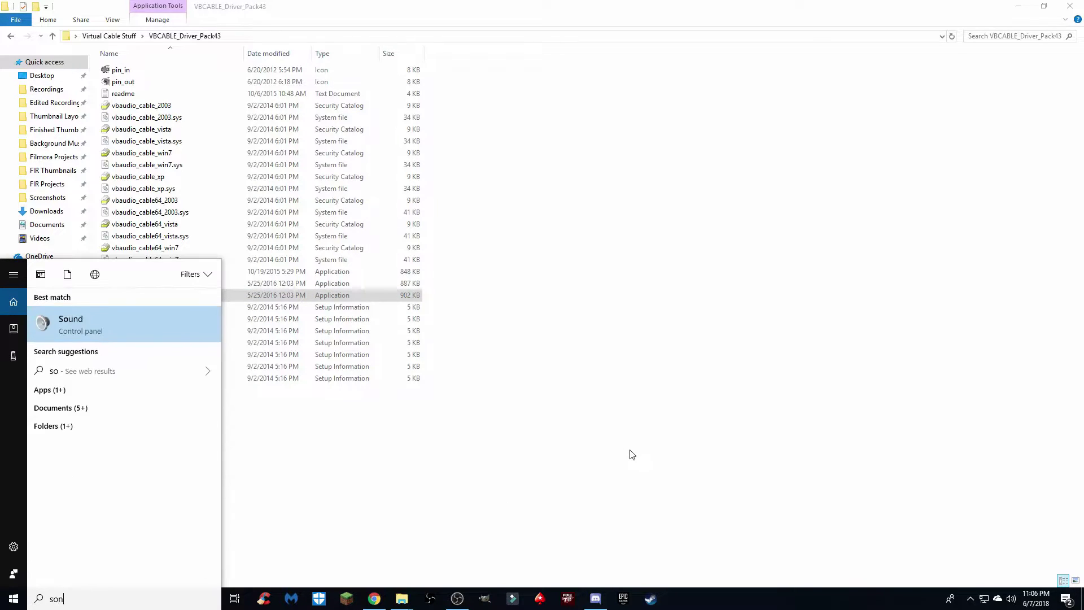
key(Return)
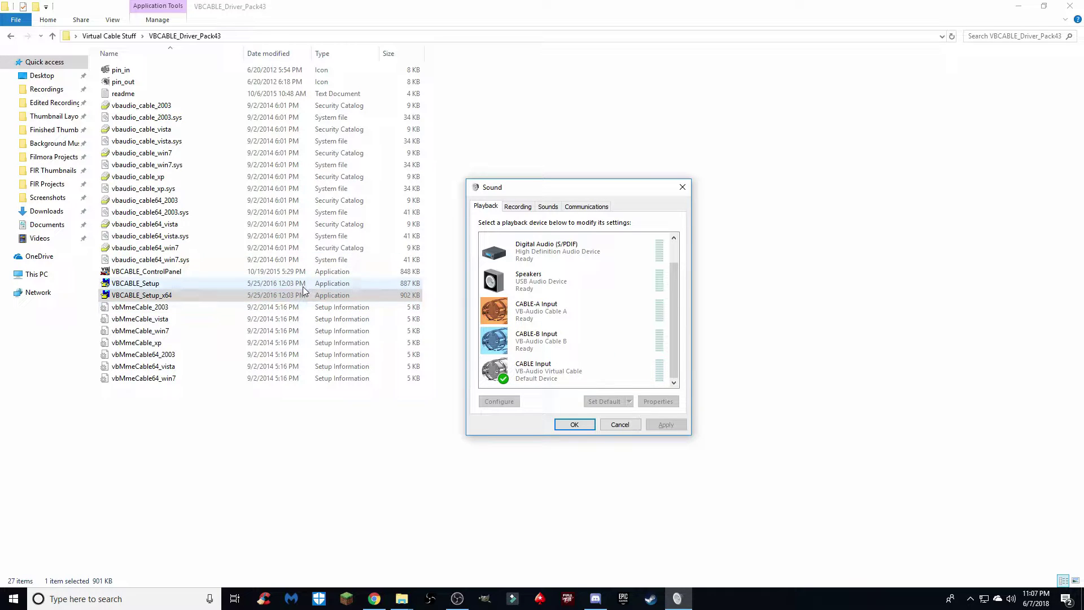
click(565, 371)
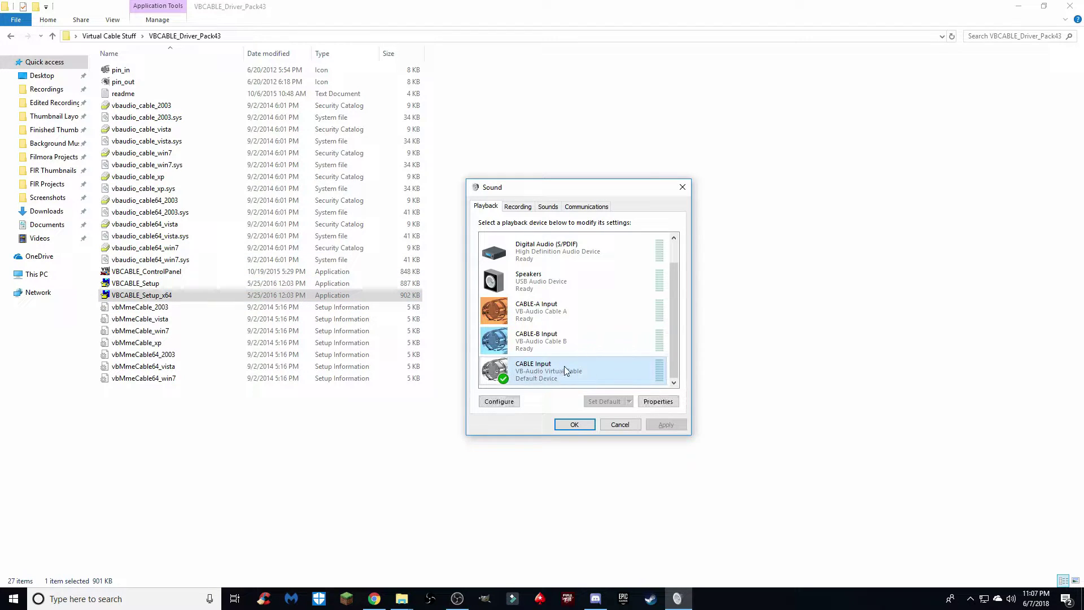
click(617, 425)
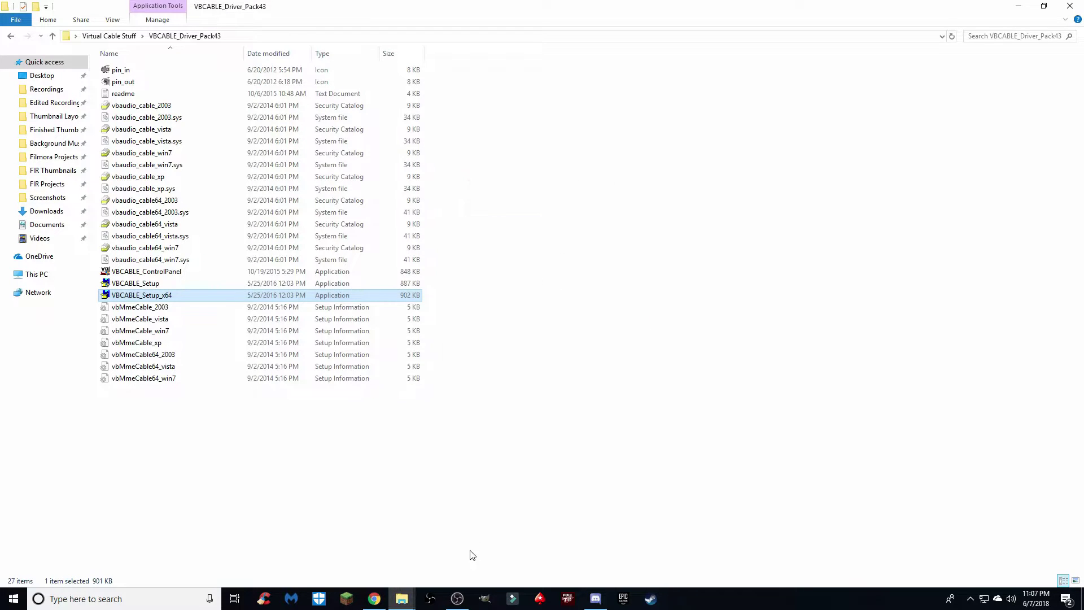
- In Chrome, scroll to Get Additional Cables and choose Donate USD for VB-Cable A+B
click(377, 601)
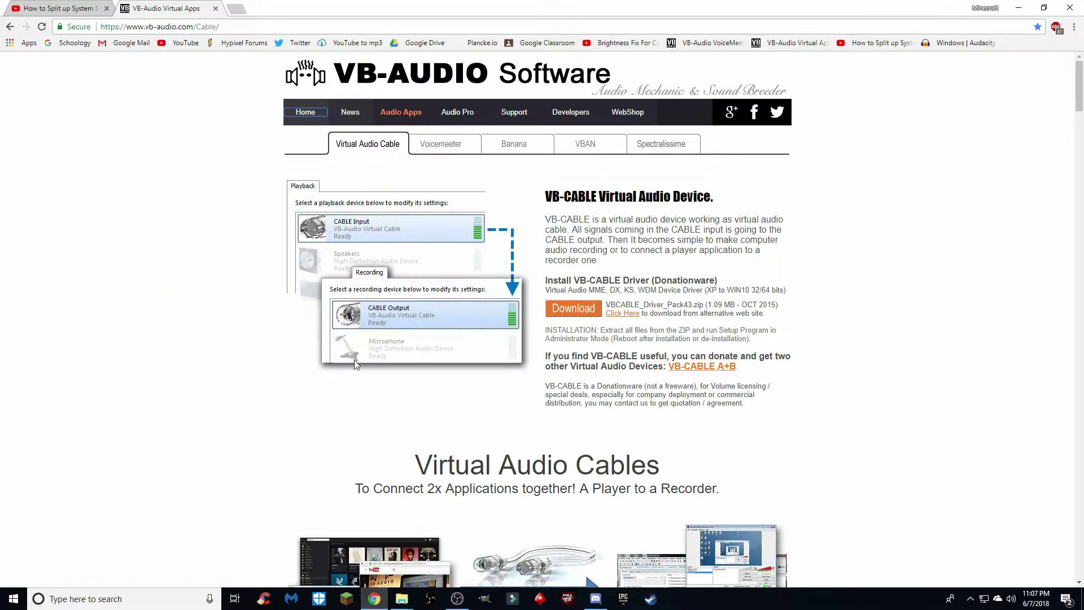
scroll(954, 355, down, 20)
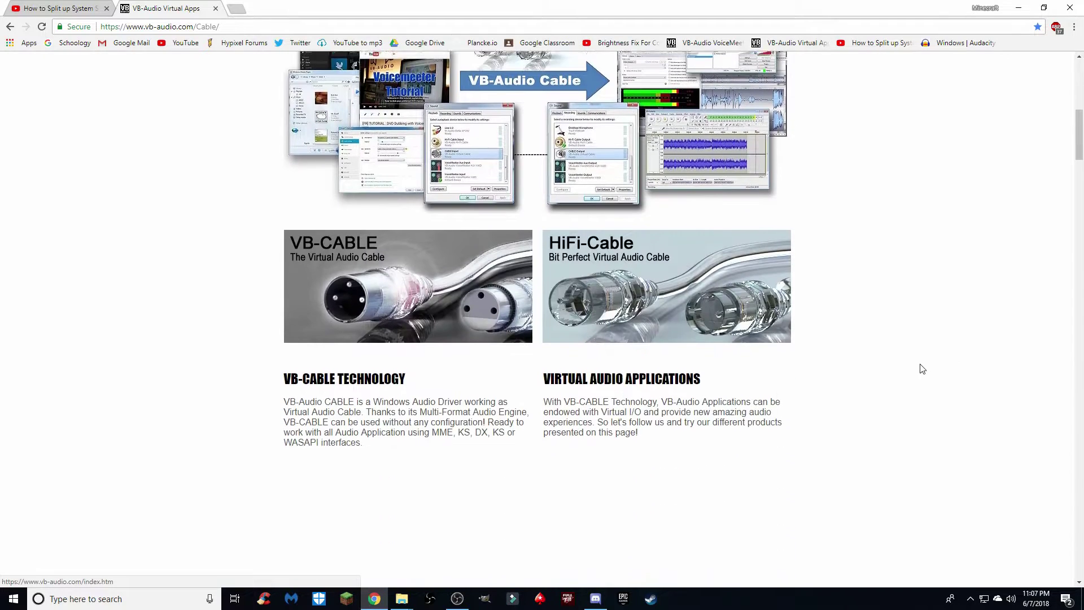
scroll(899, 368, down, 2)
scroll(838, 303, up, 1)
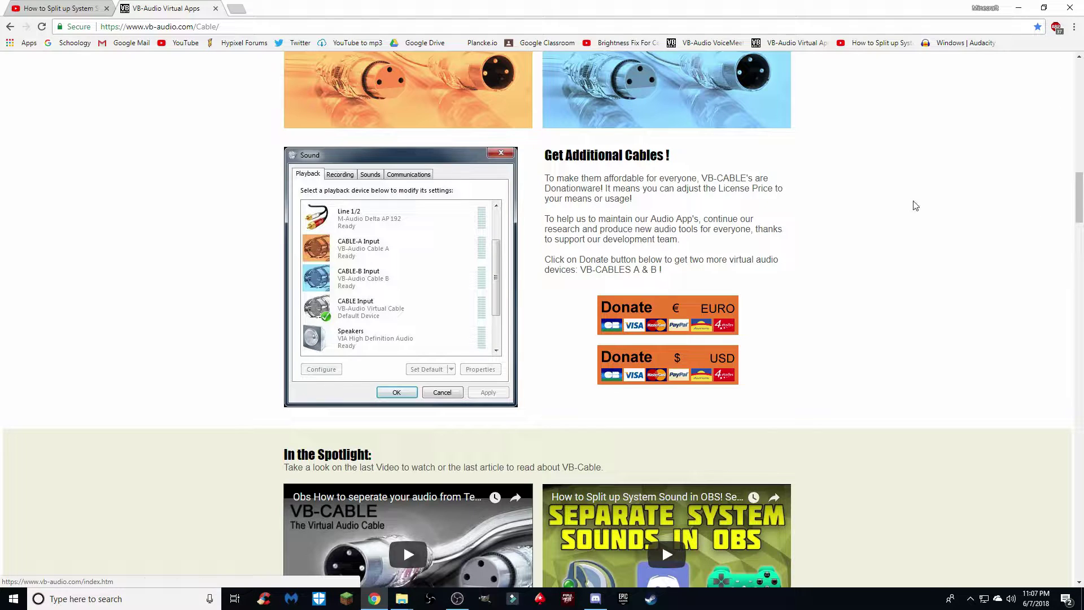
click(665, 357)
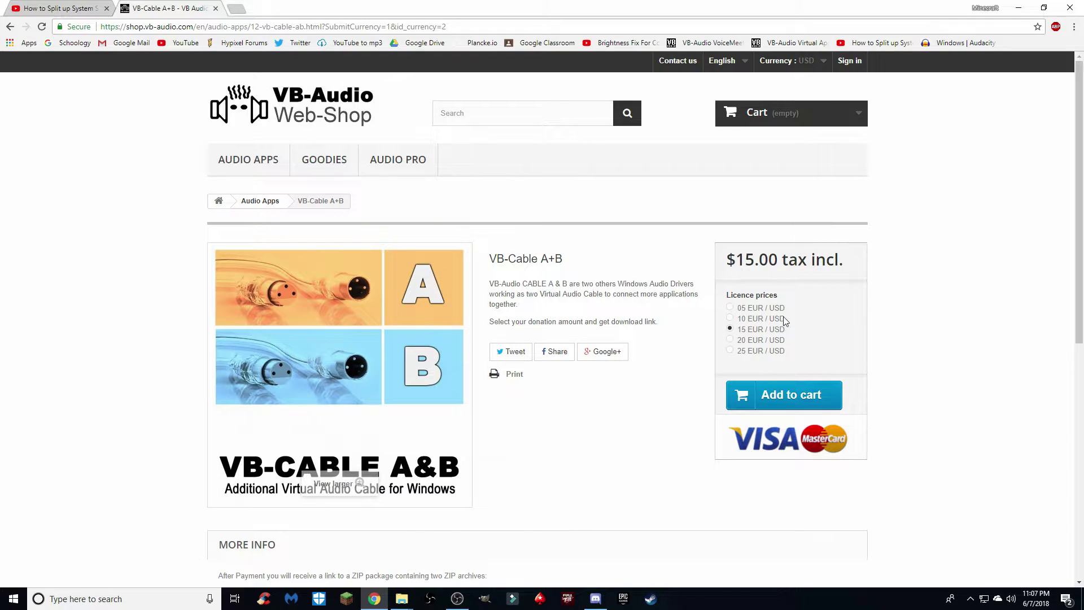
- Add VB-Cable A+B with the 05 EUR/USD licence to the cart, checkout, and minimize Chrome
click(730, 308)
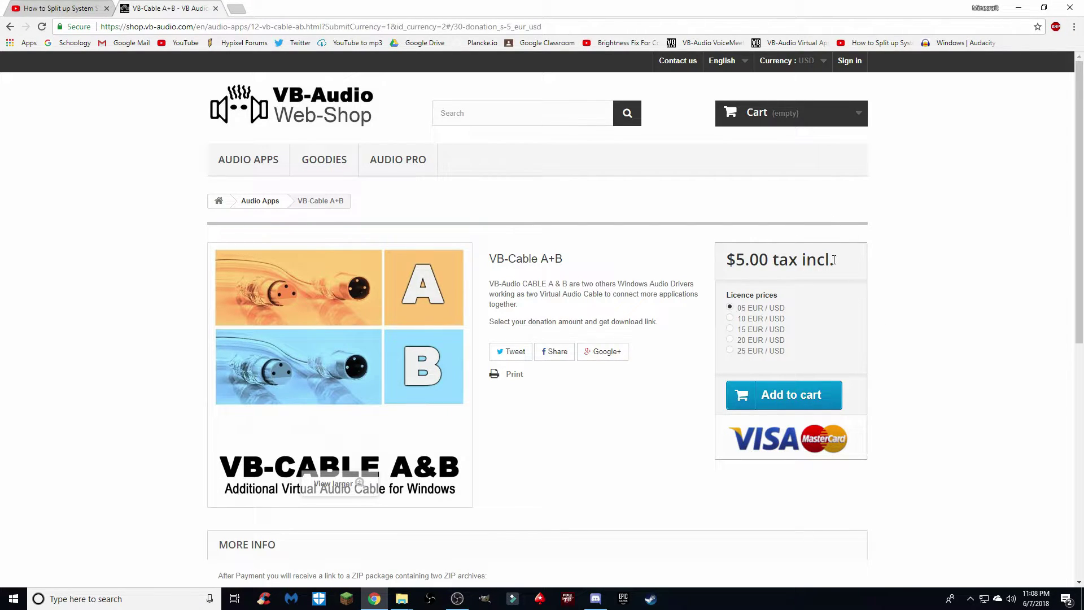
click(813, 395)
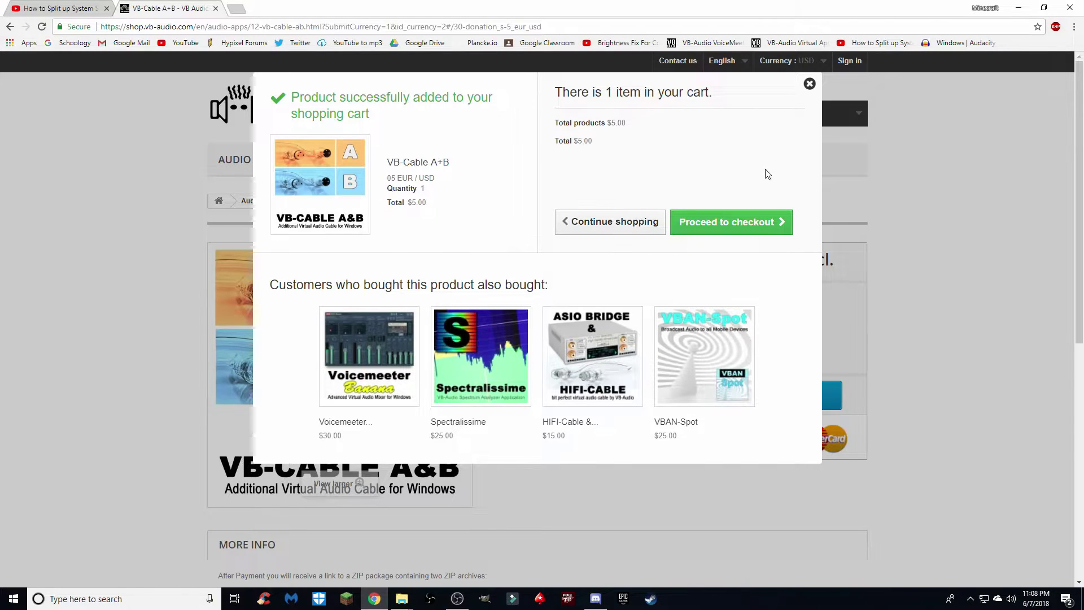
click(711, 224)
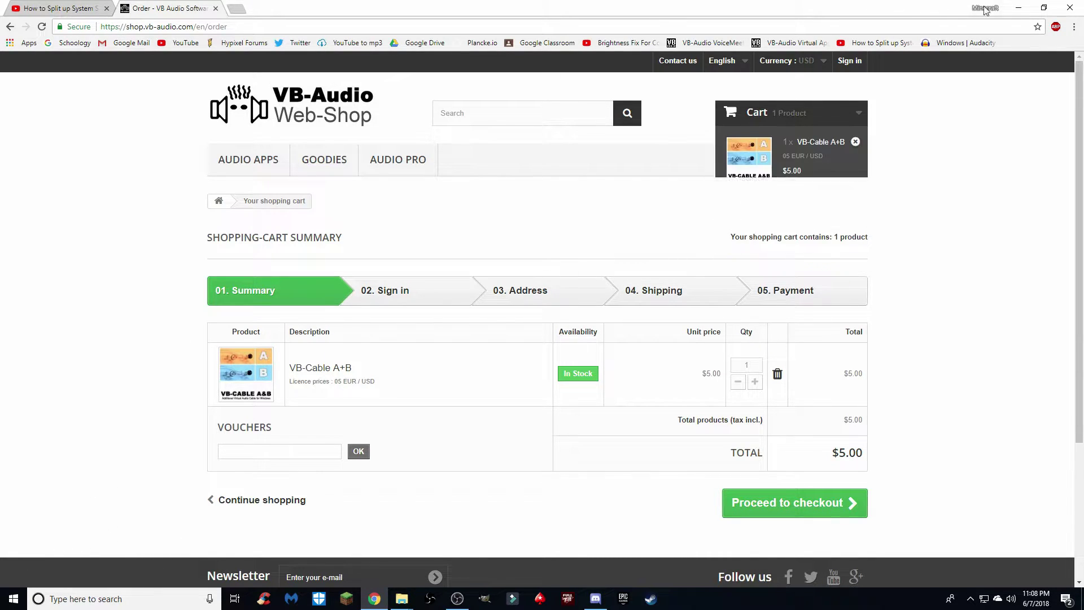
click(1016, 8)
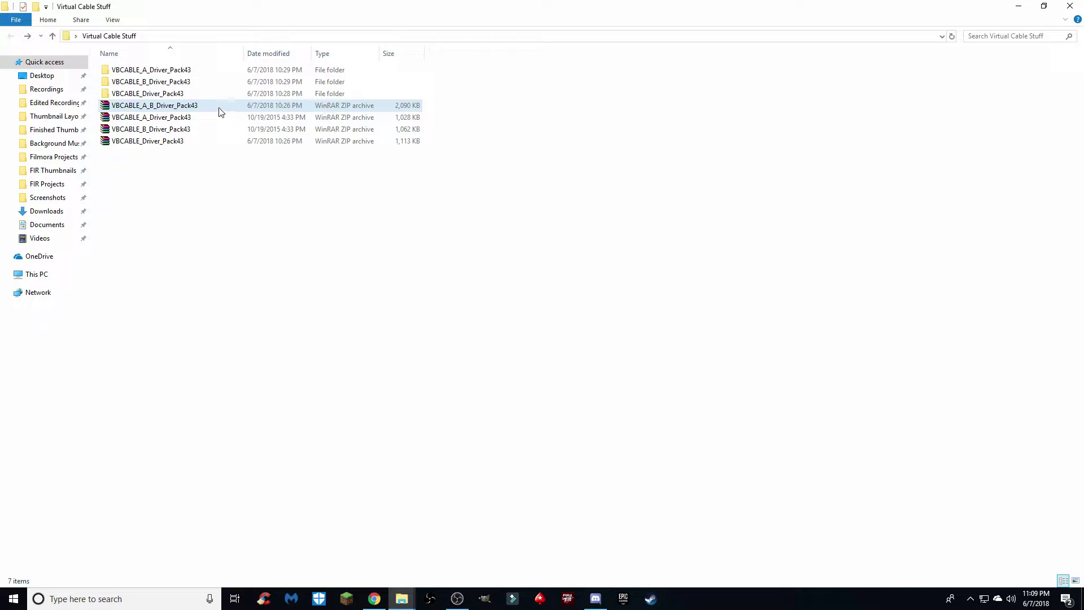
- Inspect the VBCABLE_A_B_Driver_Pack43 archive contents and select the extracted cable folders
click(161, 107)
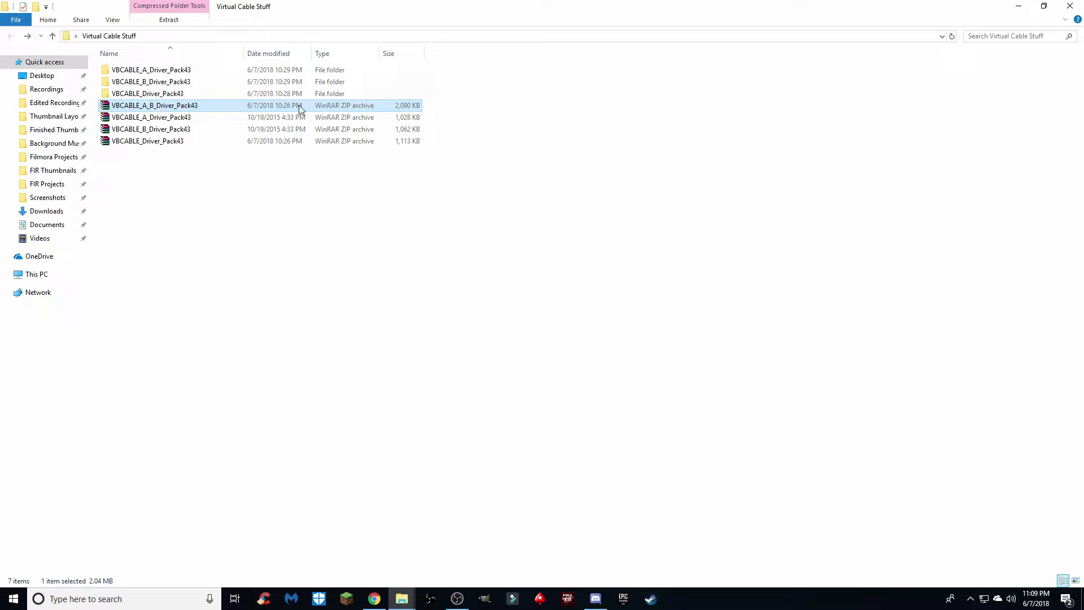
double_click(253, 111)
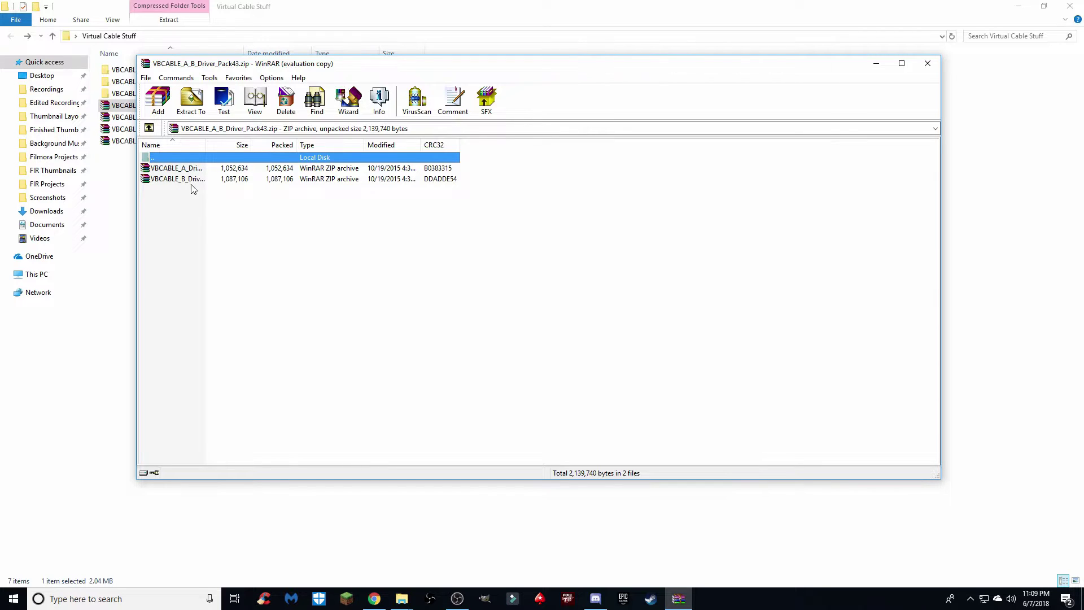
key(Escape)
right_click(178, 119)
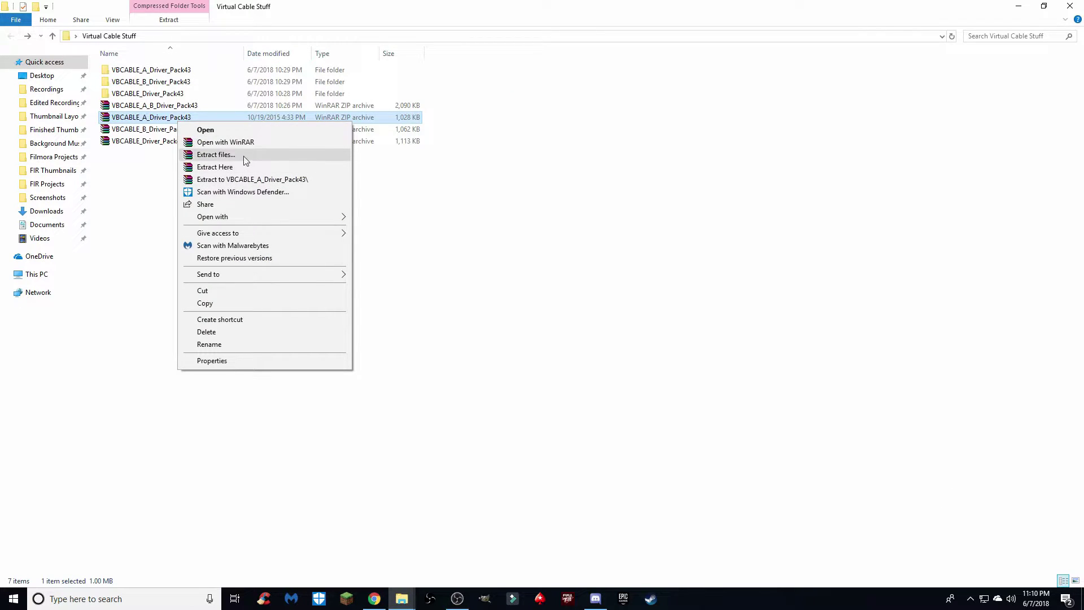
click(176, 73)
click(179, 81)
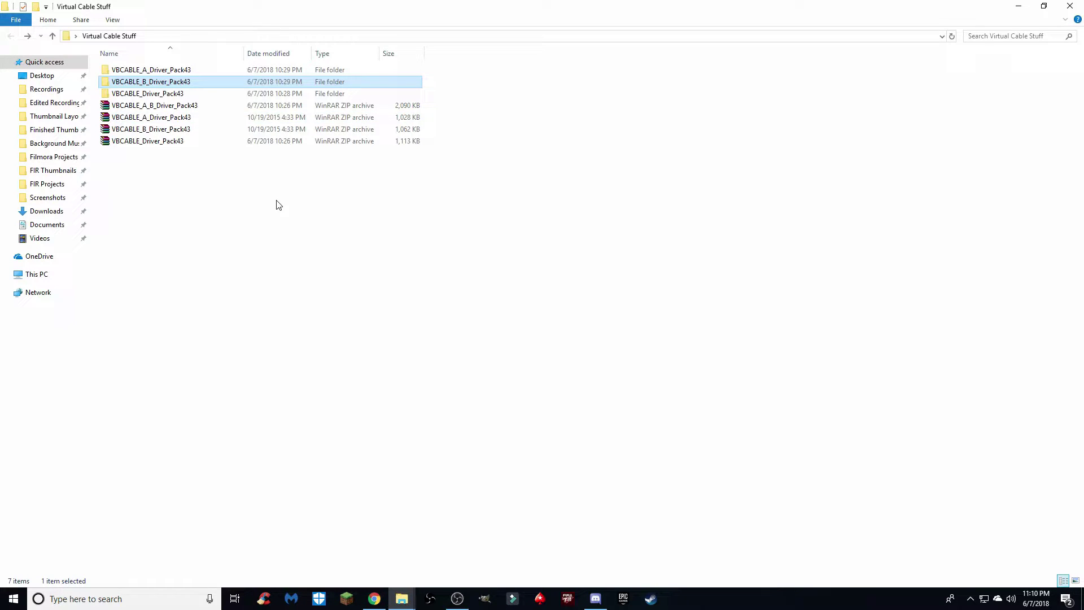
- Recheck the archive, then open the extracted VBCABLE_A_Driver_Pack43 folder
click(159, 105)
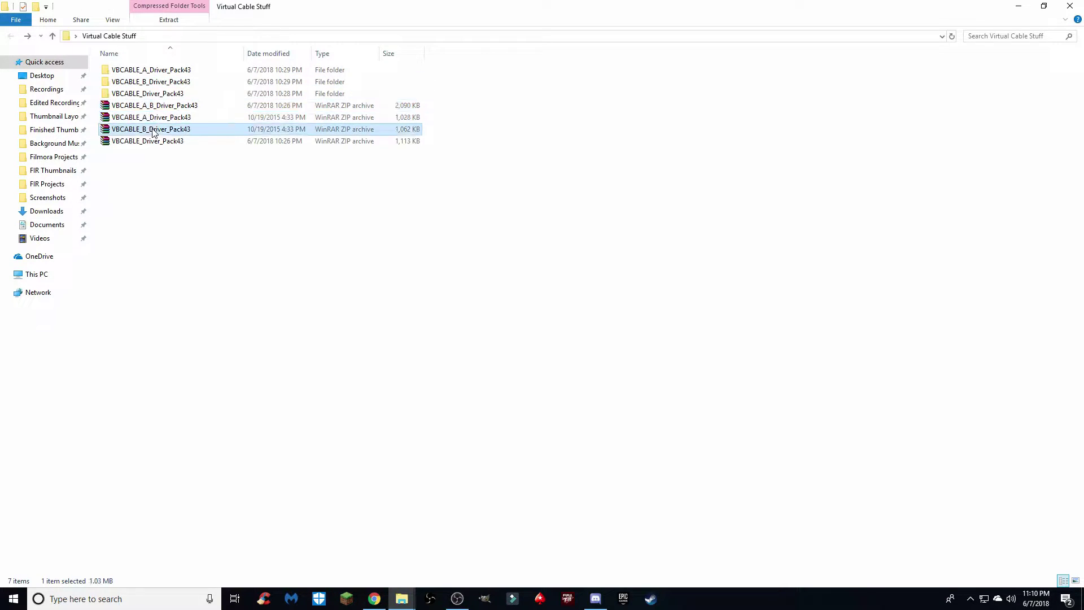
double_click(182, 105)
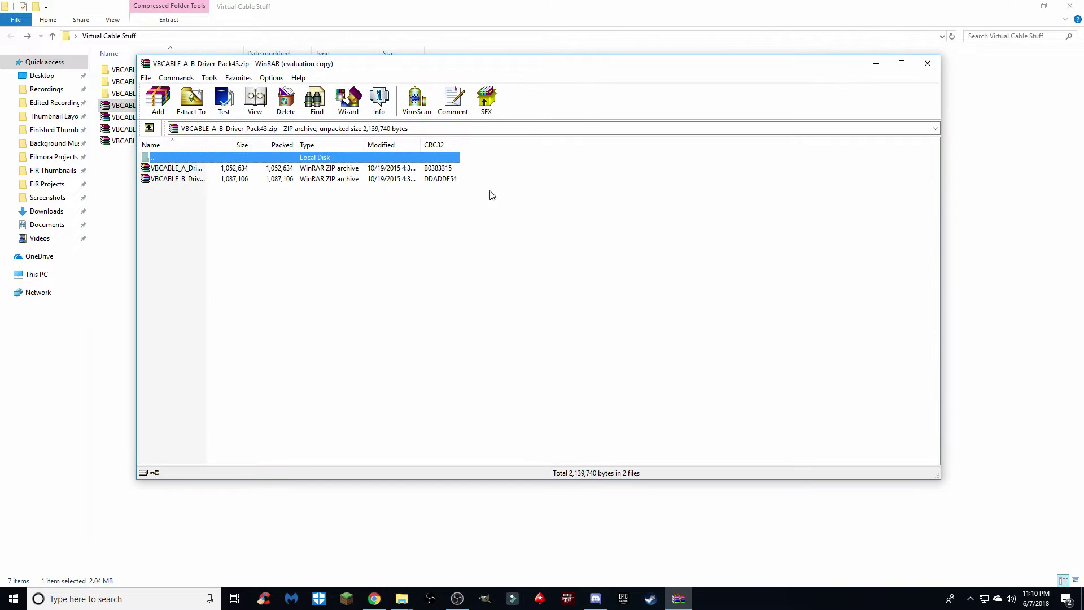
click(928, 64)
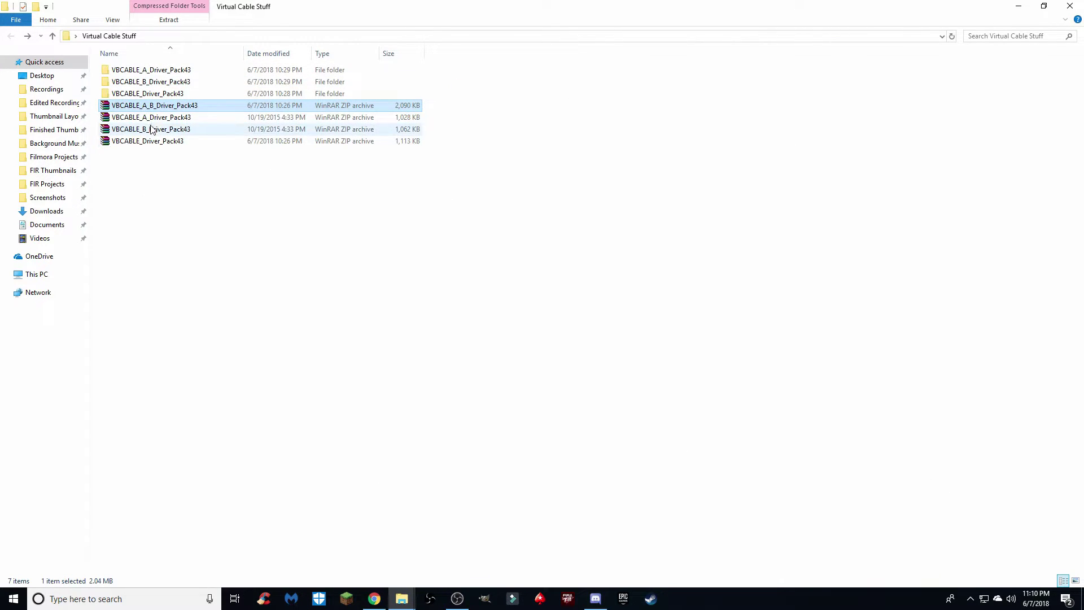
click(161, 71)
click(164, 83)
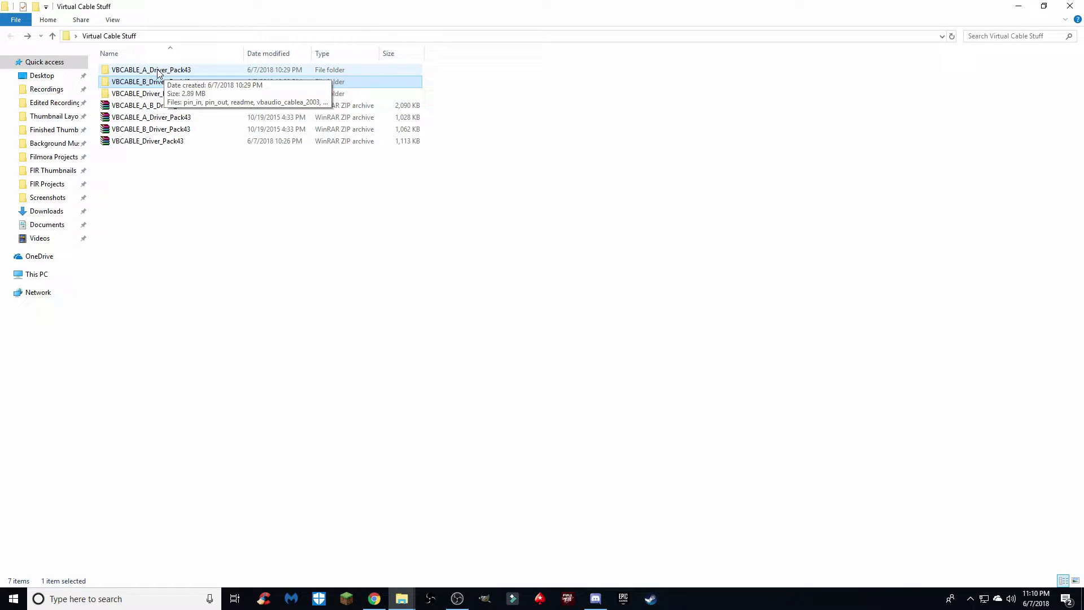
double_click(157, 69)
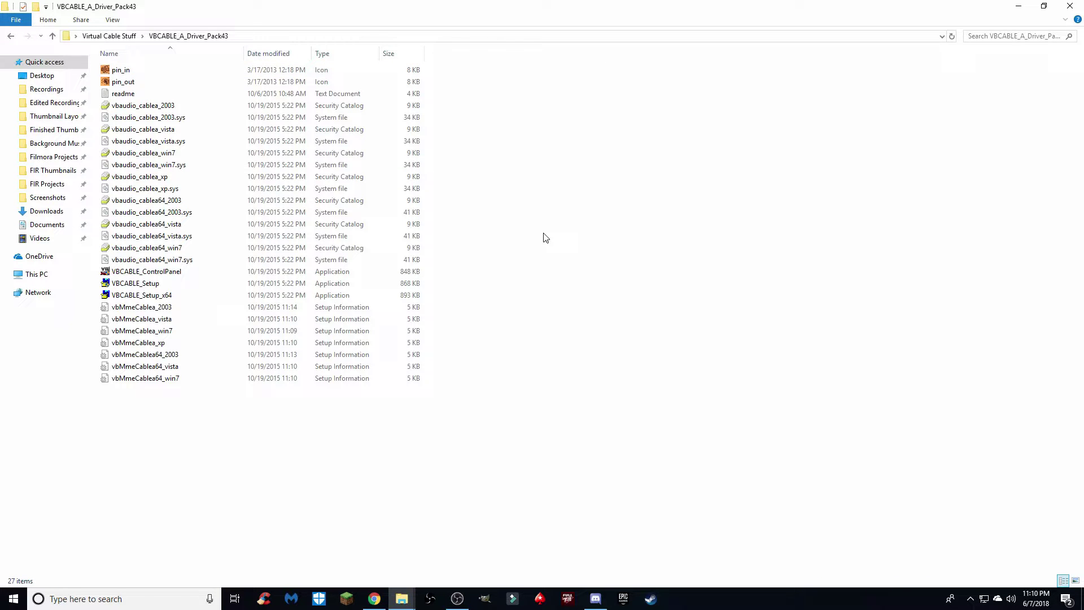
- Select the three VBCABLE application files and view their actions, then VBCABLE_ControlPanel's
drag(418, 270, 368, 298)
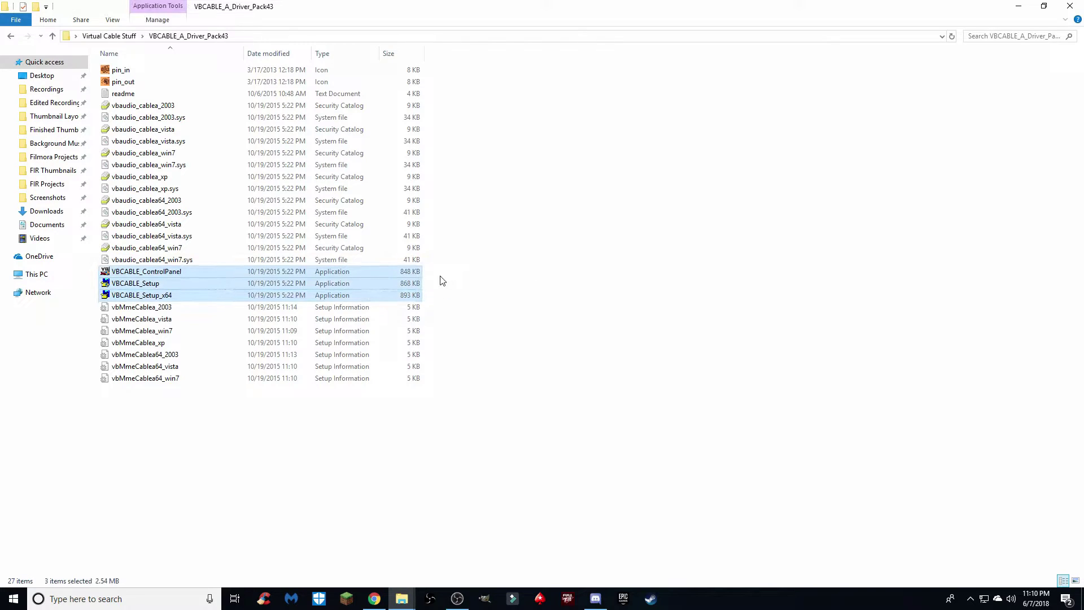
right_click(399, 271)
click(374, 272)
right_click(374, 271)
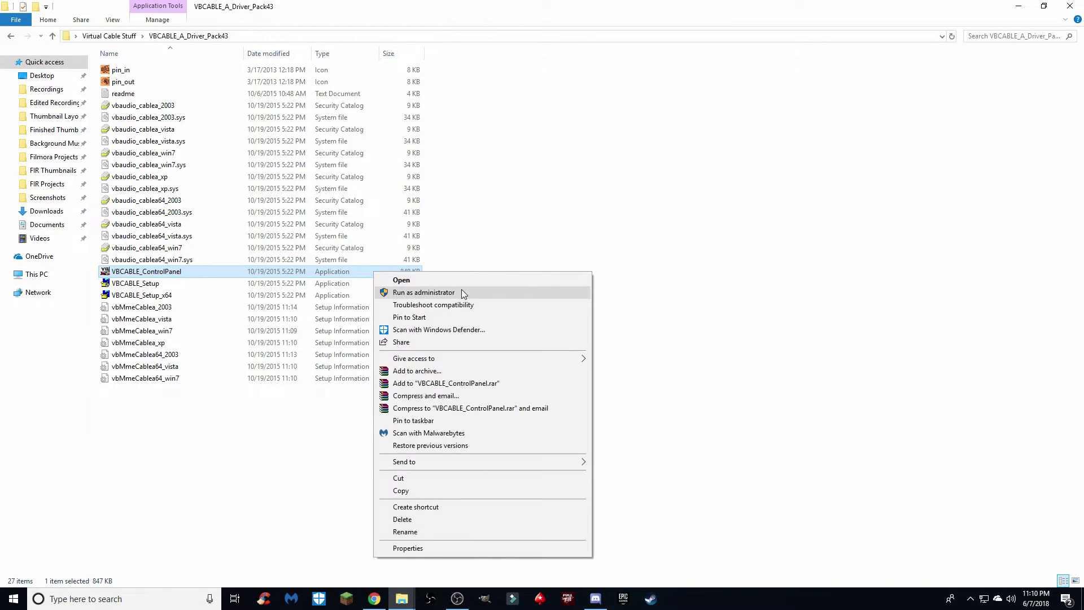
- Select VBCABLE_Setup_x64, view its actions, then start a Windows search
click(322, 287)
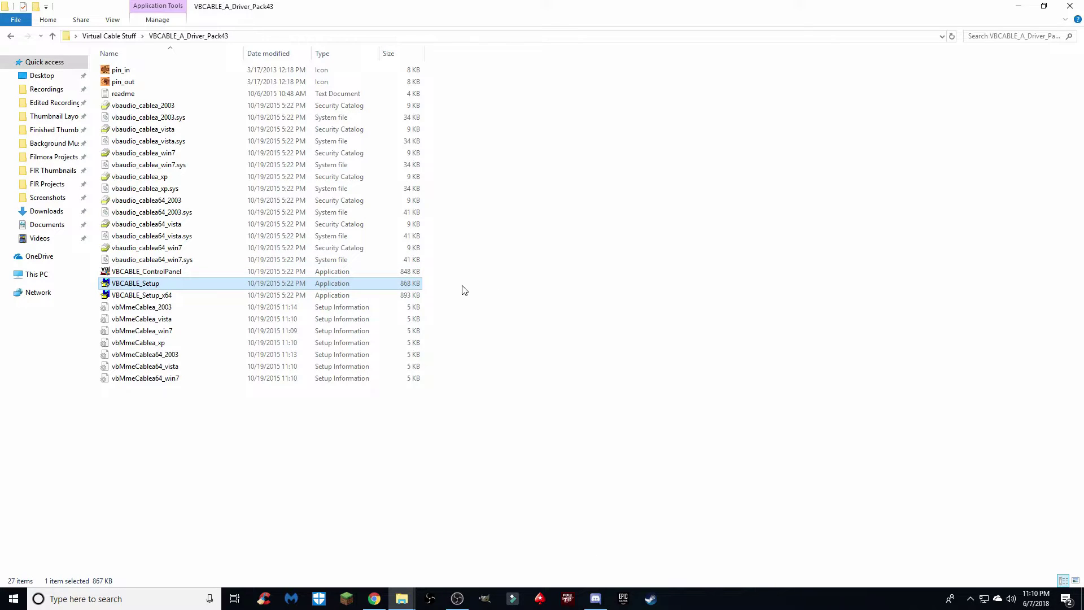
click(389, 297)
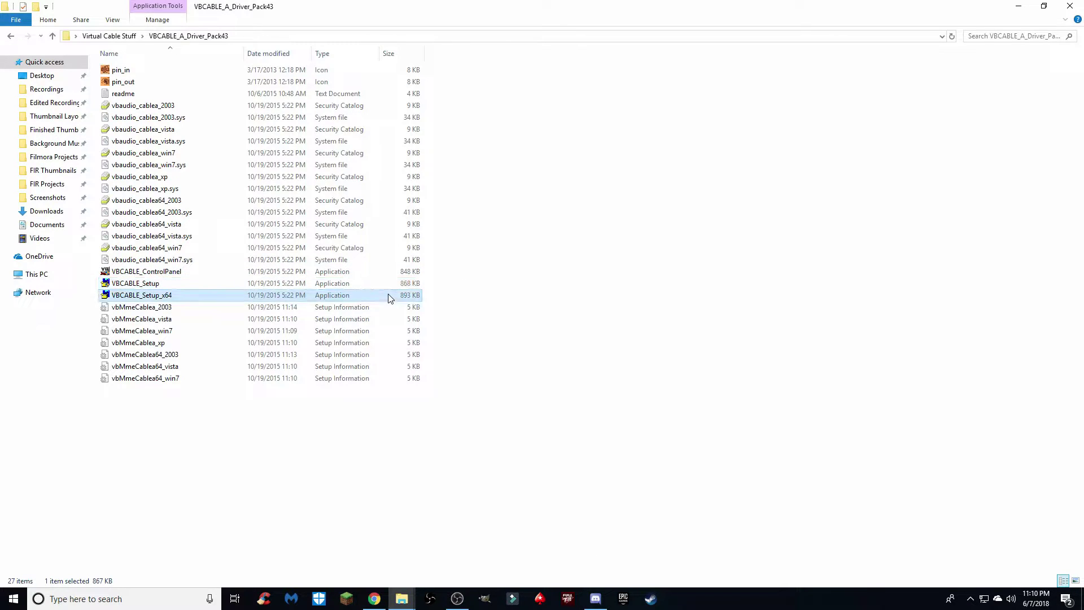
right_click(377, 301)
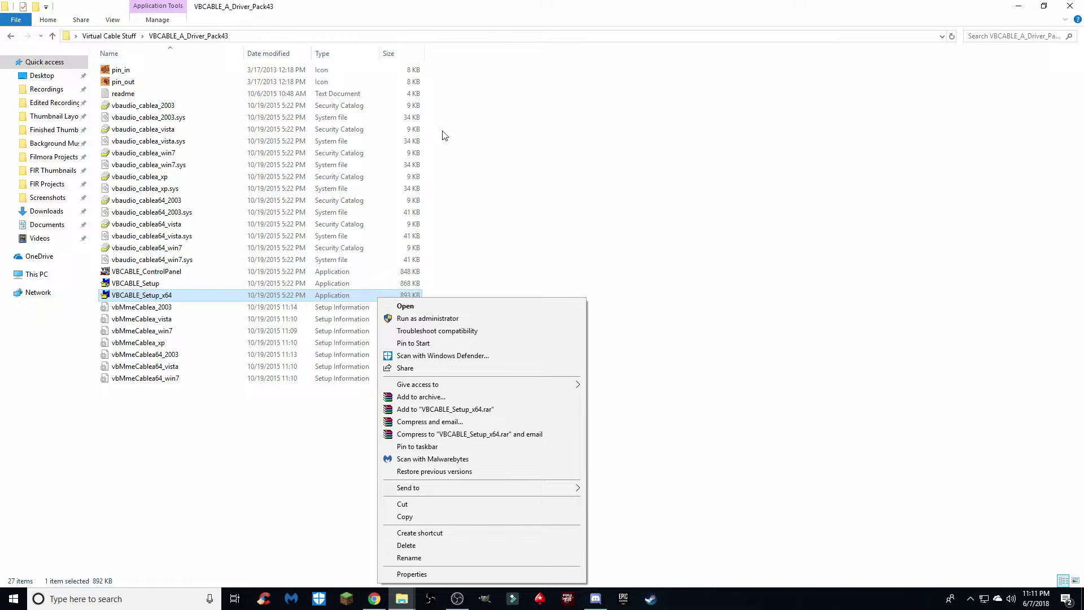
click(562, 263)
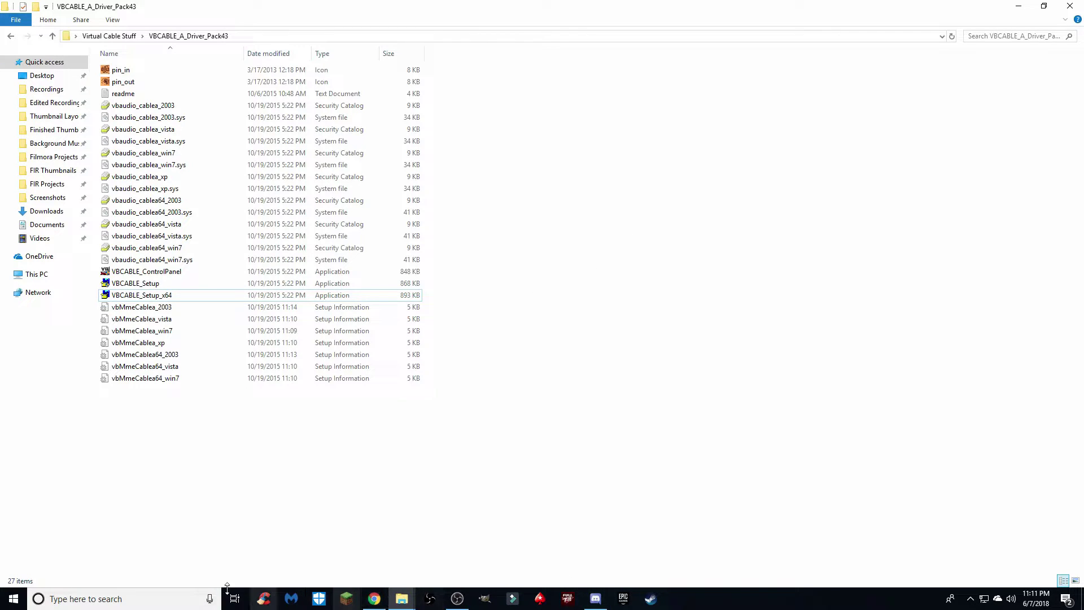
click(162, 600)
- Search 'sounds' and review the CABLE devices on the Sound Playback tab
text(sounds)
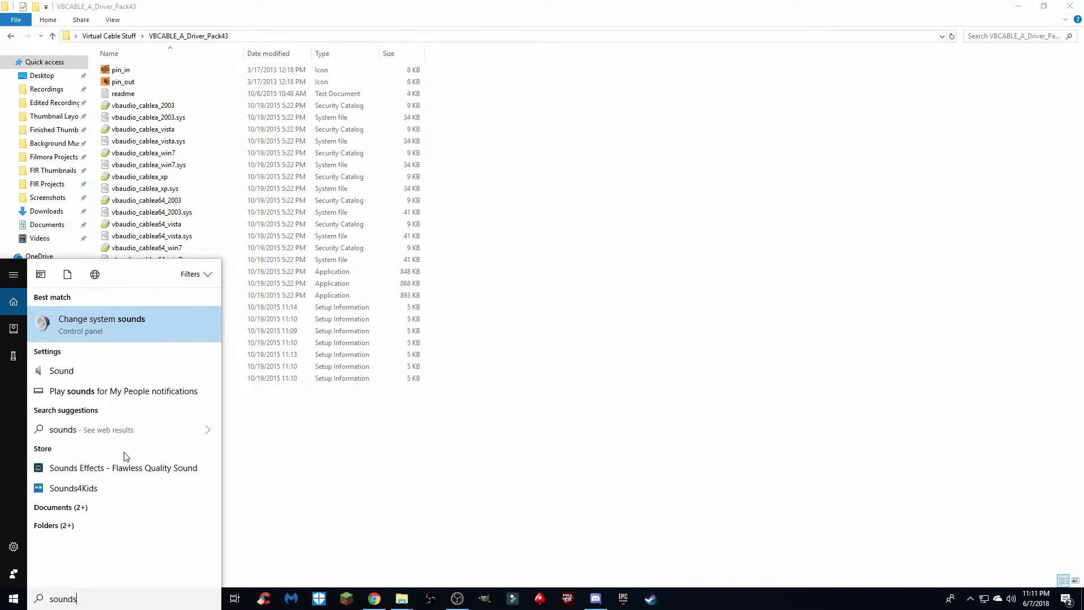
click(119, 325)
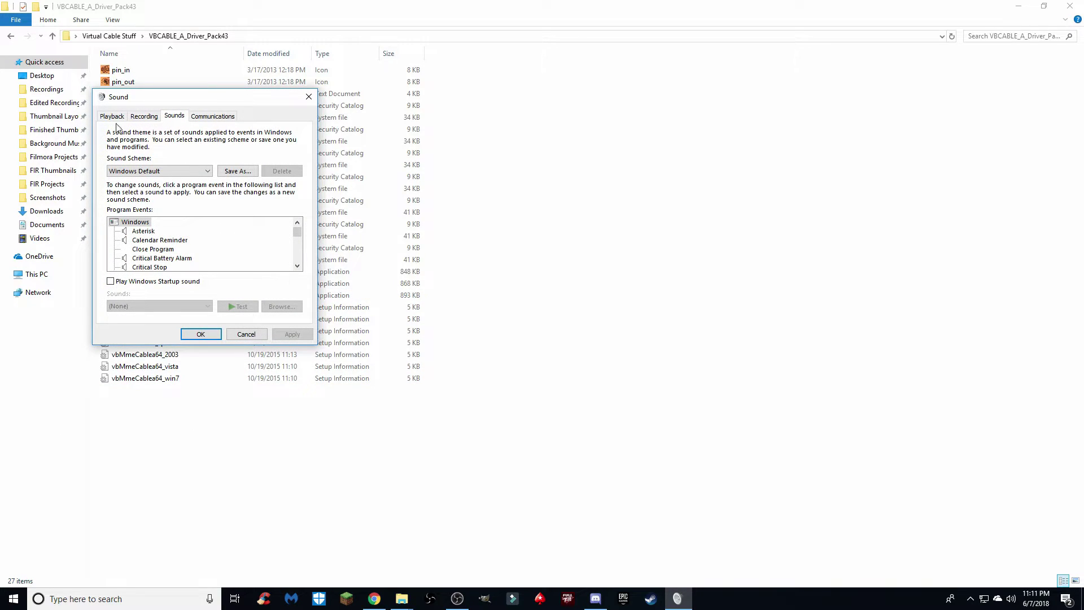
click(112, 117)
scroll(294, 211, down, 2)
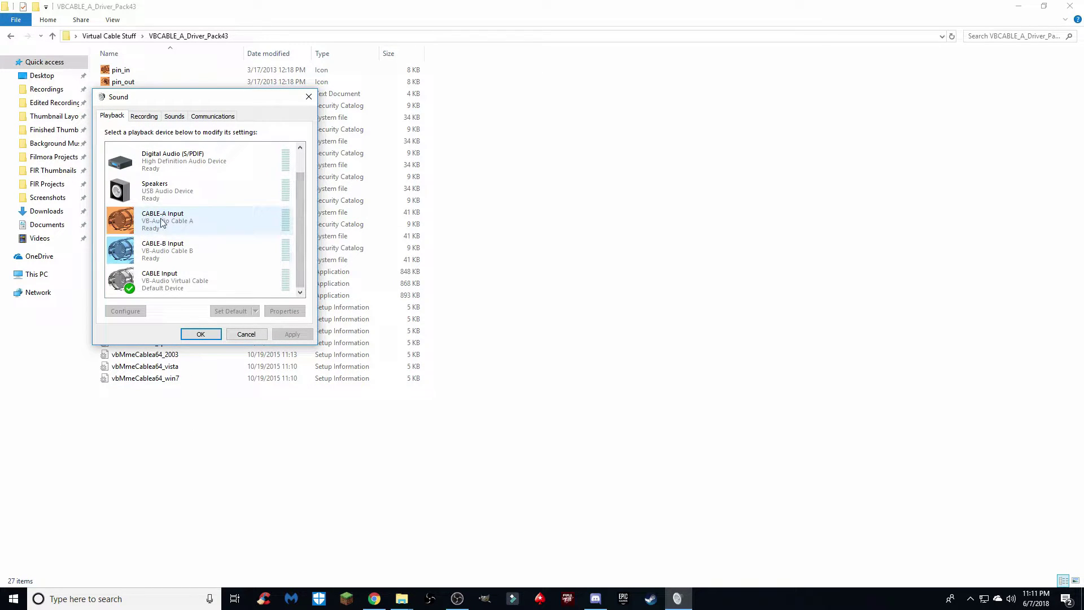
click(247, 333)
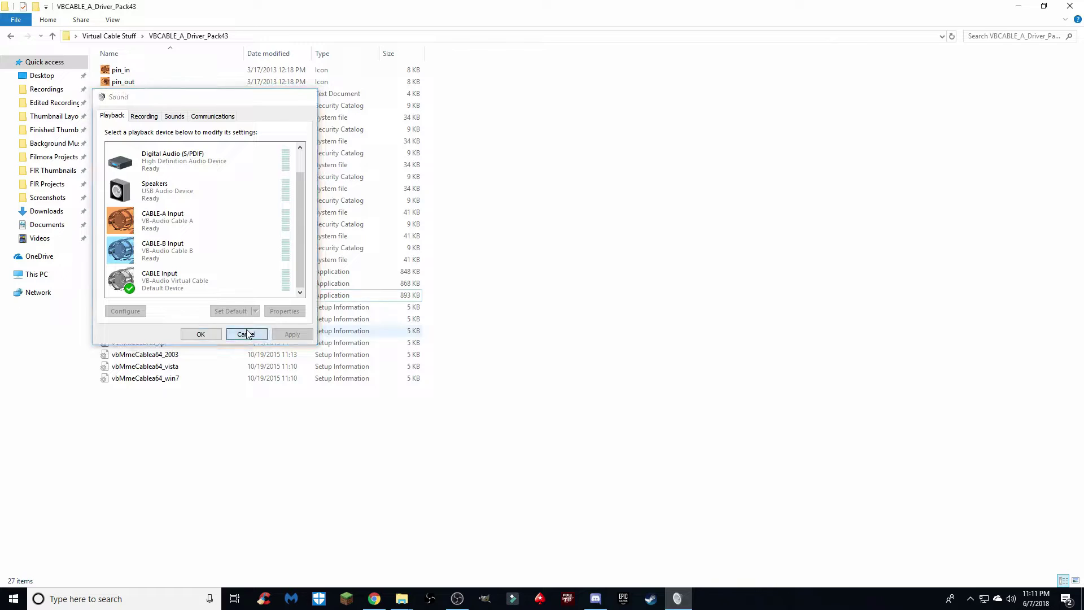
- Open the VBCABLE_B_Driver_Pack43 folder from Virtual Cable Stuff and select CABLE-B Input
click(11, 35)
double_click(149, 81)
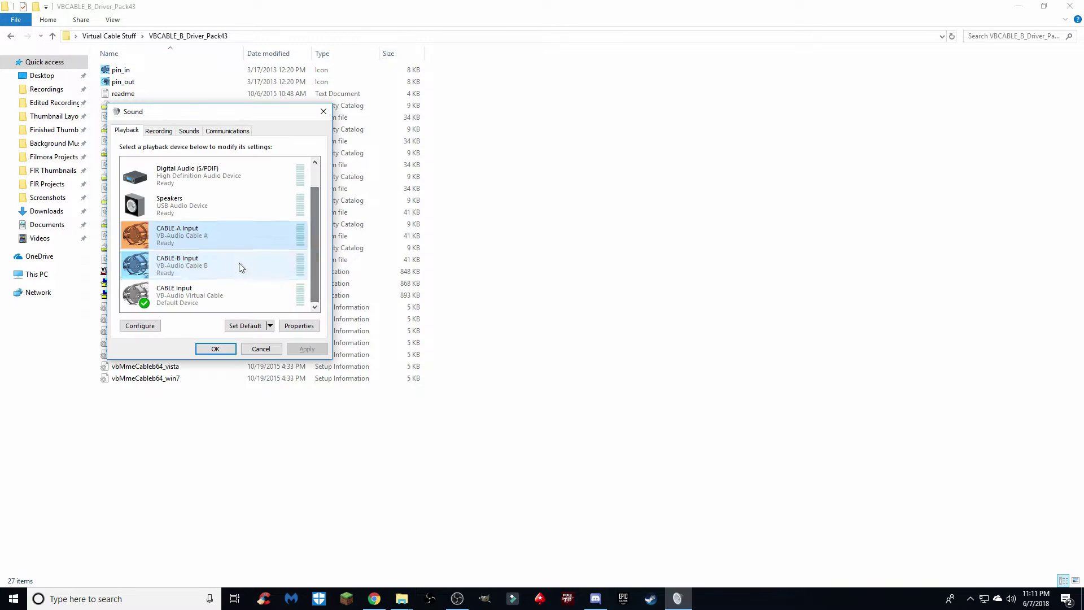
click(178, 260)
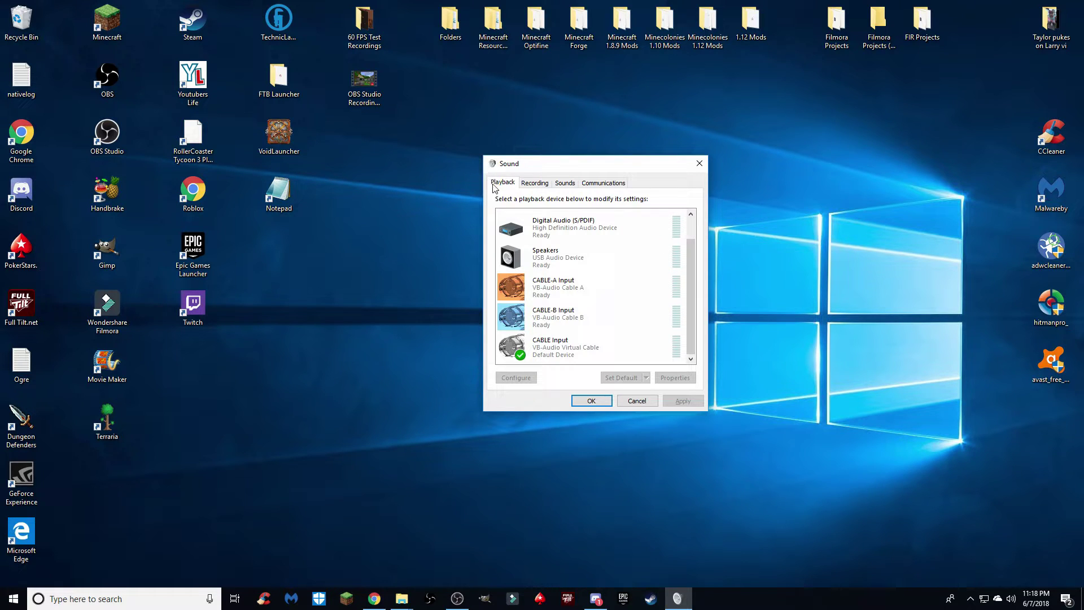
- Reopen the Sound control panel from a 'sounds' search and centre its window
click(699, 164)
click(113, 599)
text(sounds)
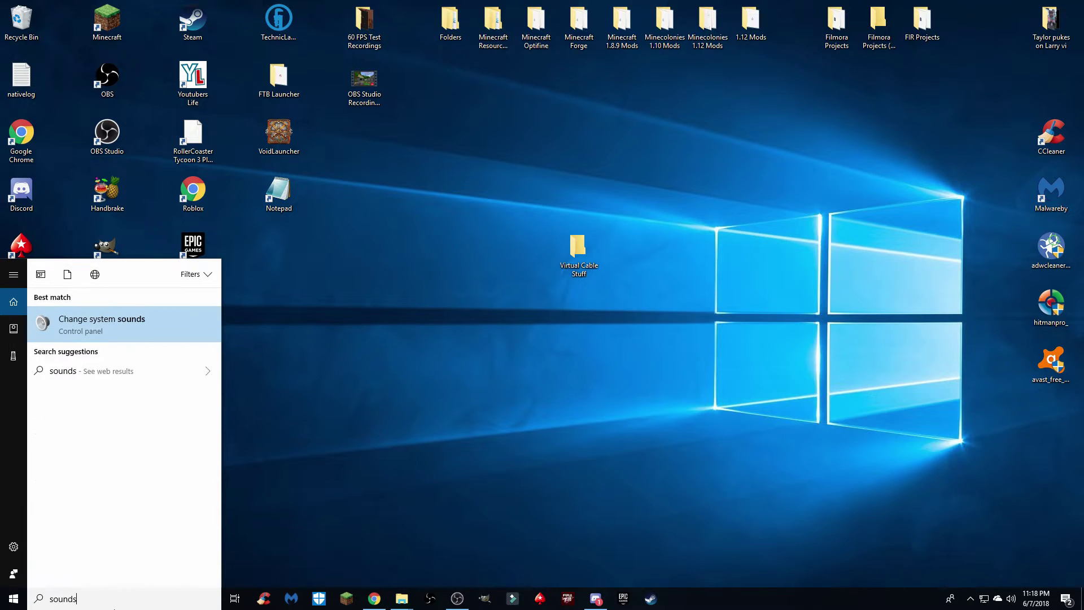
key(Return)
drag(164, 62, 582, 166)
- Check CABLE Input on the Playback tab, then move to the Recording tab
click(482, 182)
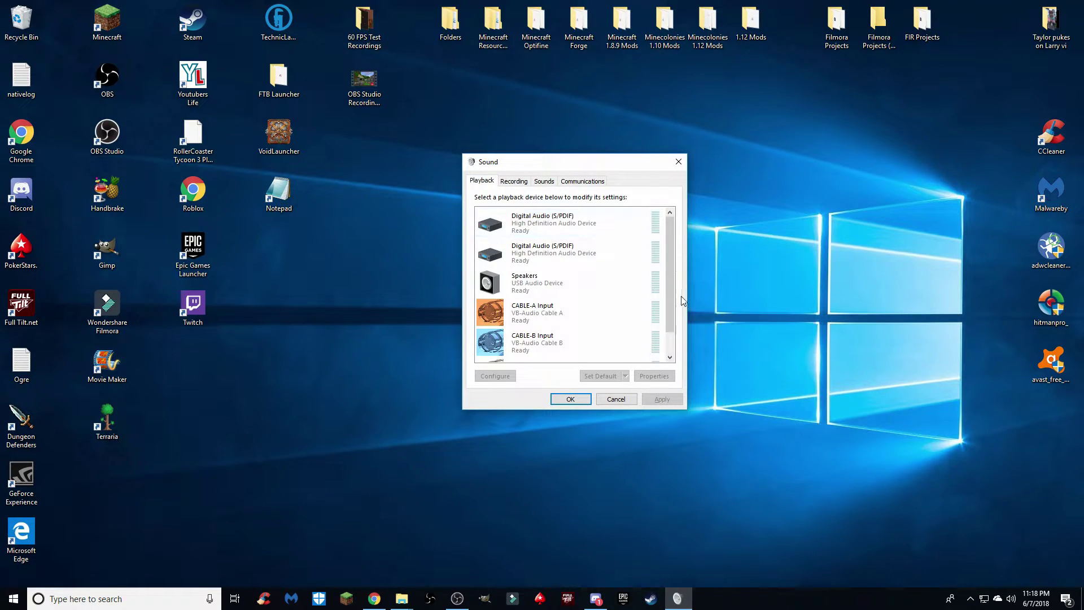
scroll(671, 330, down, 1)
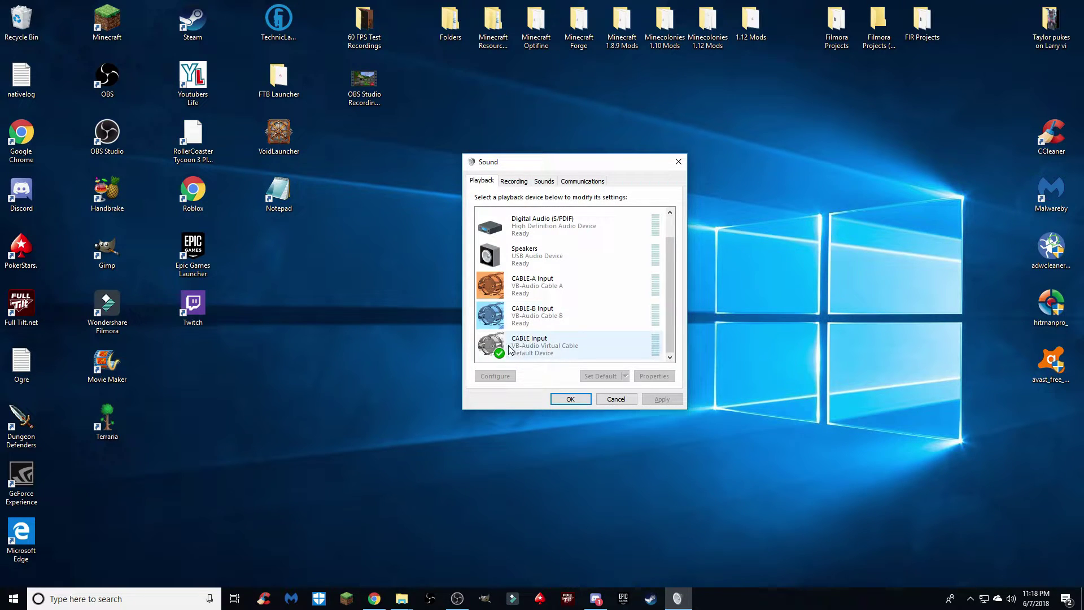
click(540, 345)
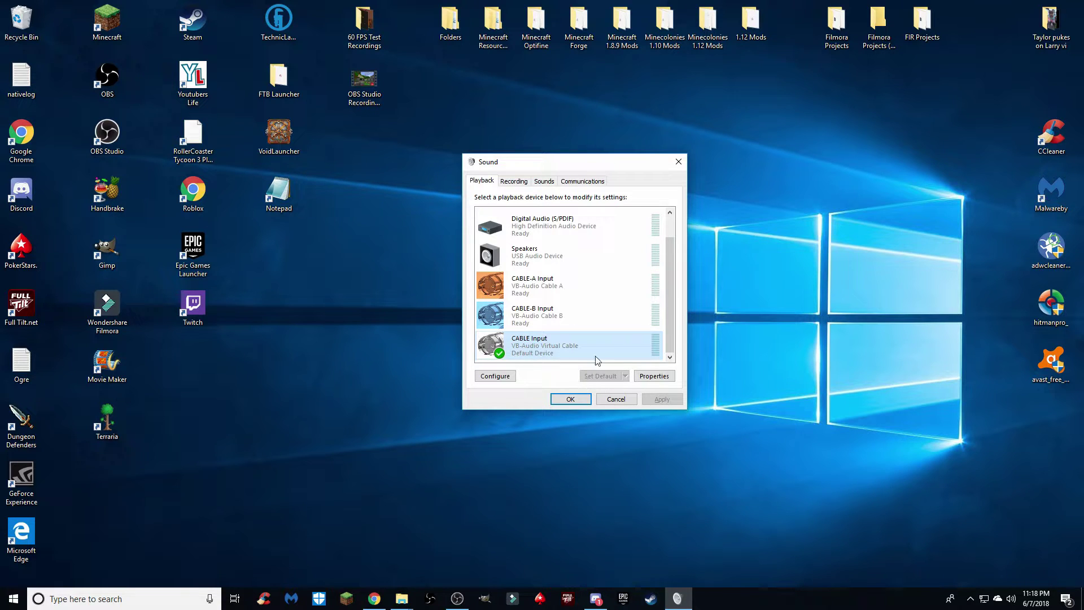
mouse_move(671, 336)
mouse_down()
mouse_move(671, 321)
mouse_move(673, 335)
mouse_up()
click(515, 181)
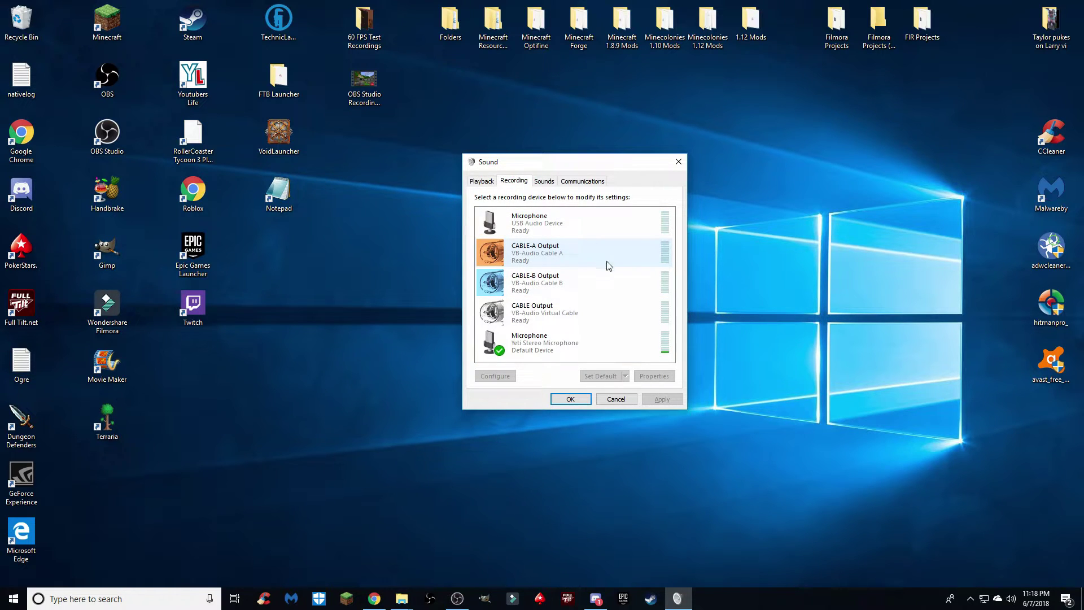
- Enable Listen to this device on CABLE-A Output via Speakers (USB Audio Device), then select CABLE-B Output
click(578, 256)
right_click(578, 253)
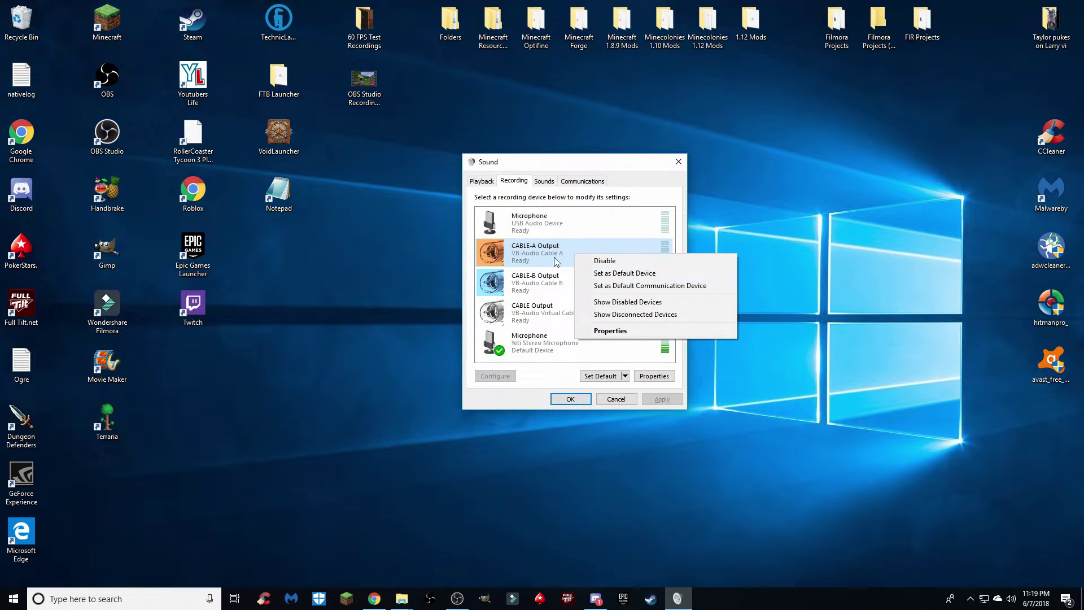
click(609, 333)
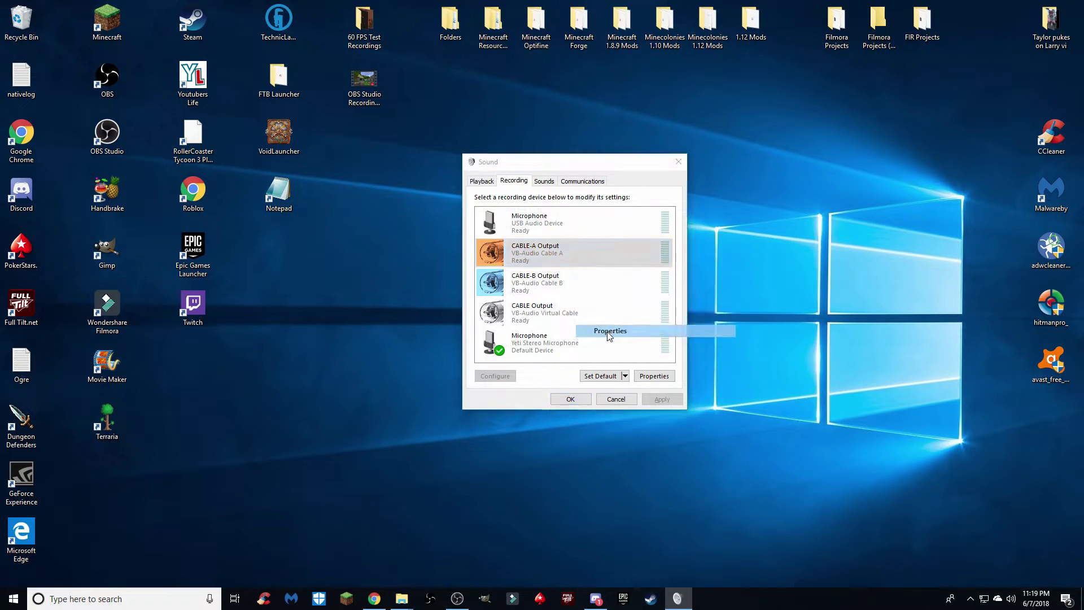
click(528, 224)
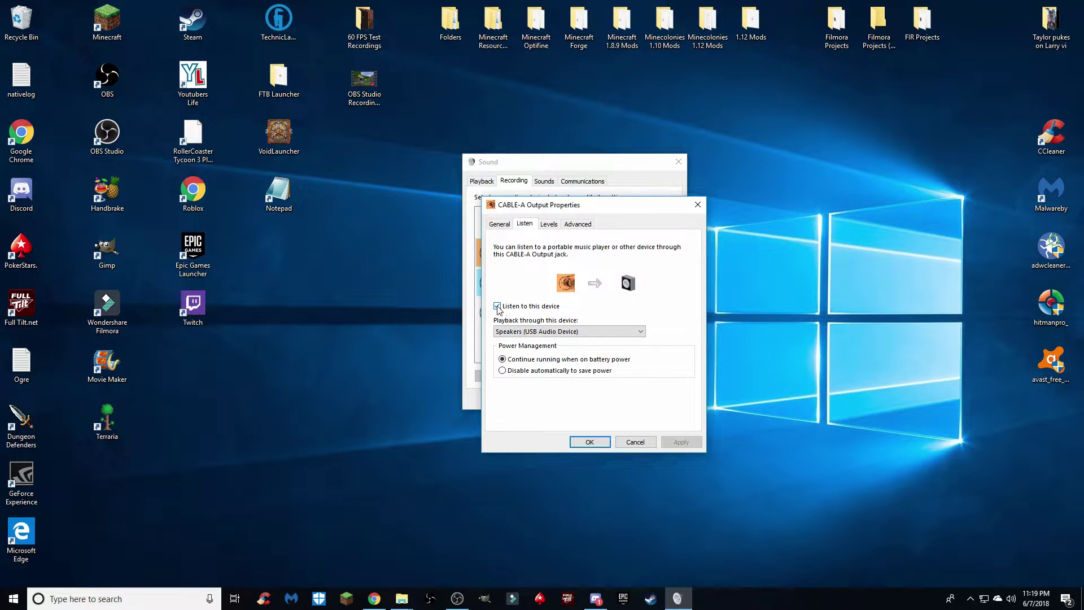
click(567, 333)
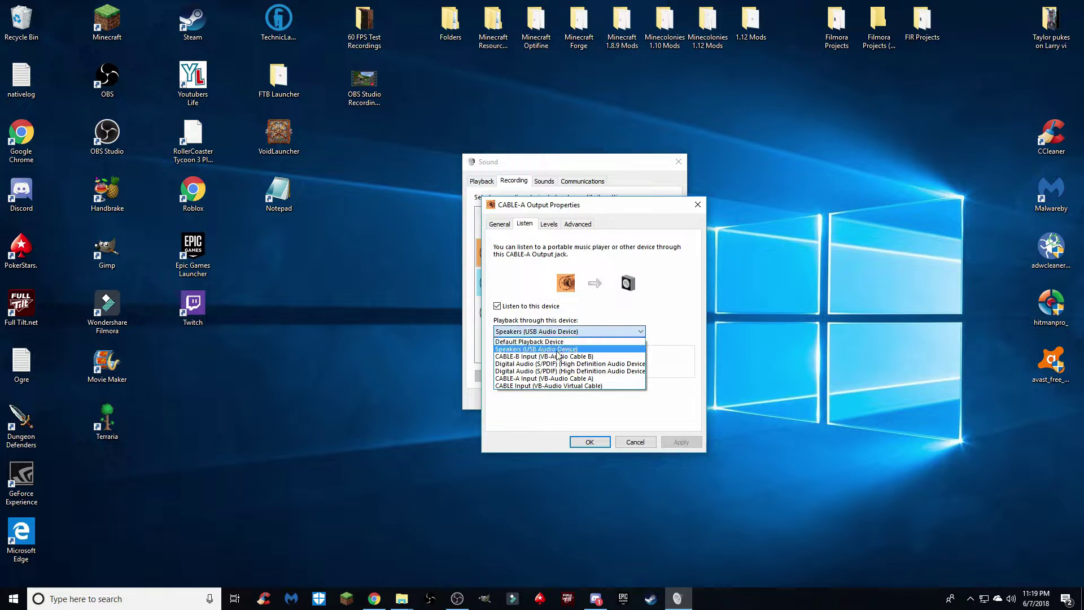
click(559, 349)
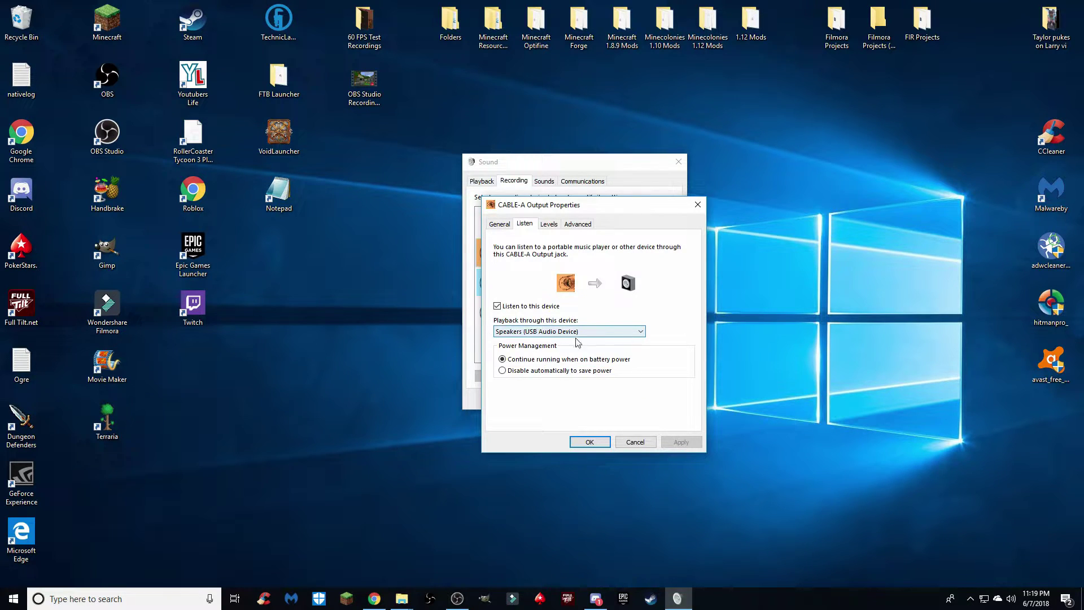
click(590, 442)
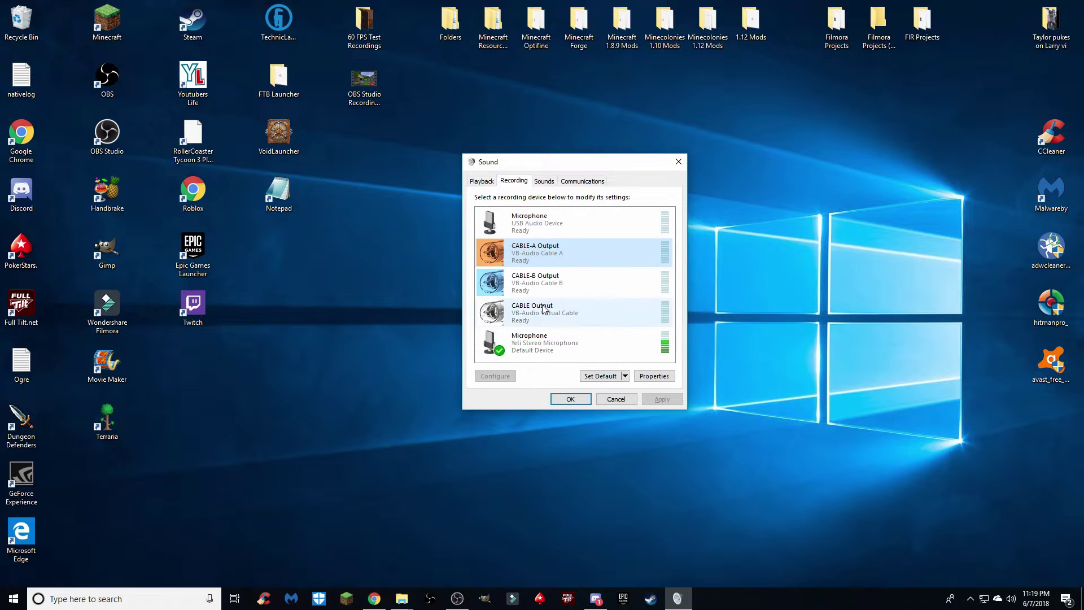
click(548, 284)
right_click(548, 288)
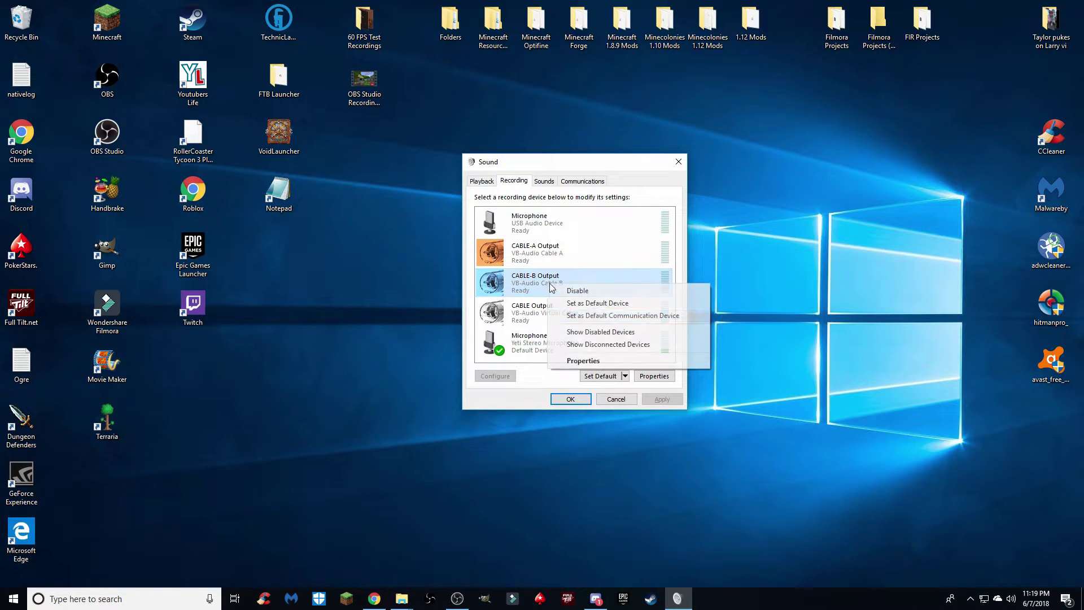
- Set CABLE-B Output to listen through Speakers (USB Audio Device) and save
click(608, 361)
click(527, 226)
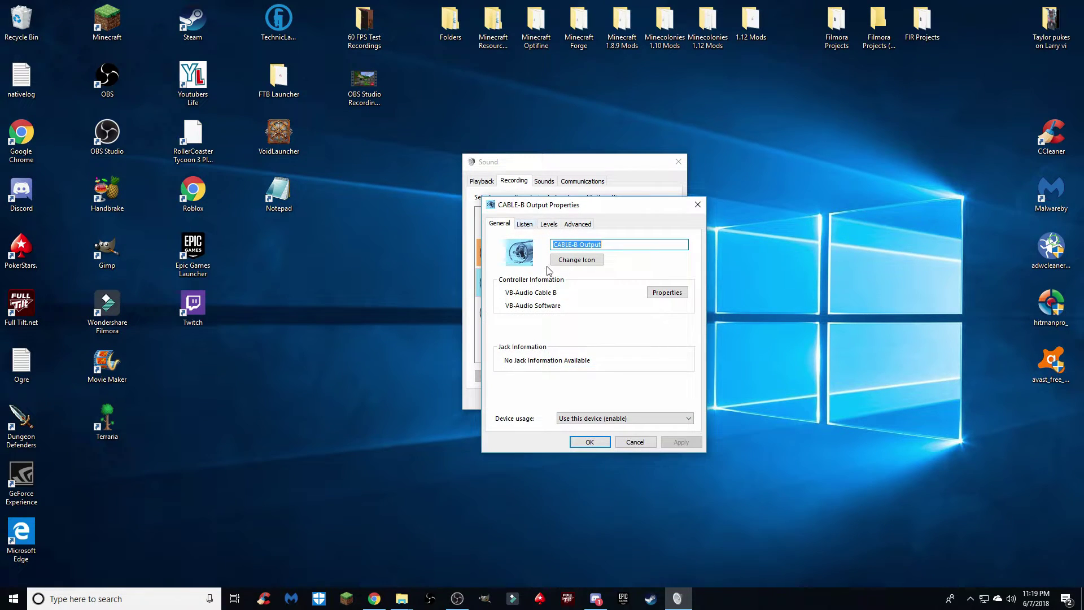
click(529, 332)
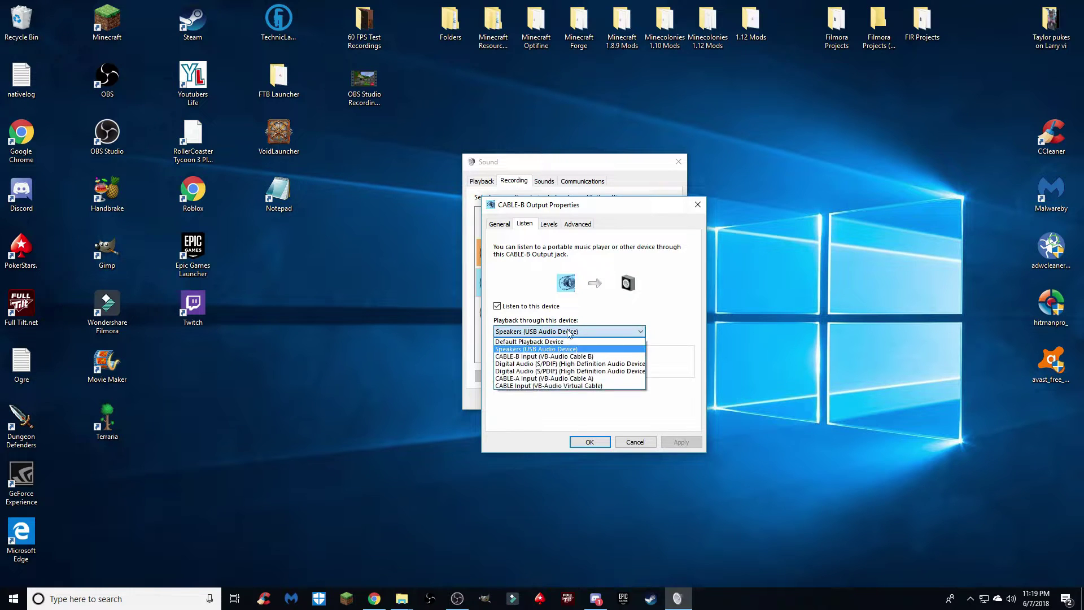
click(542, 350)
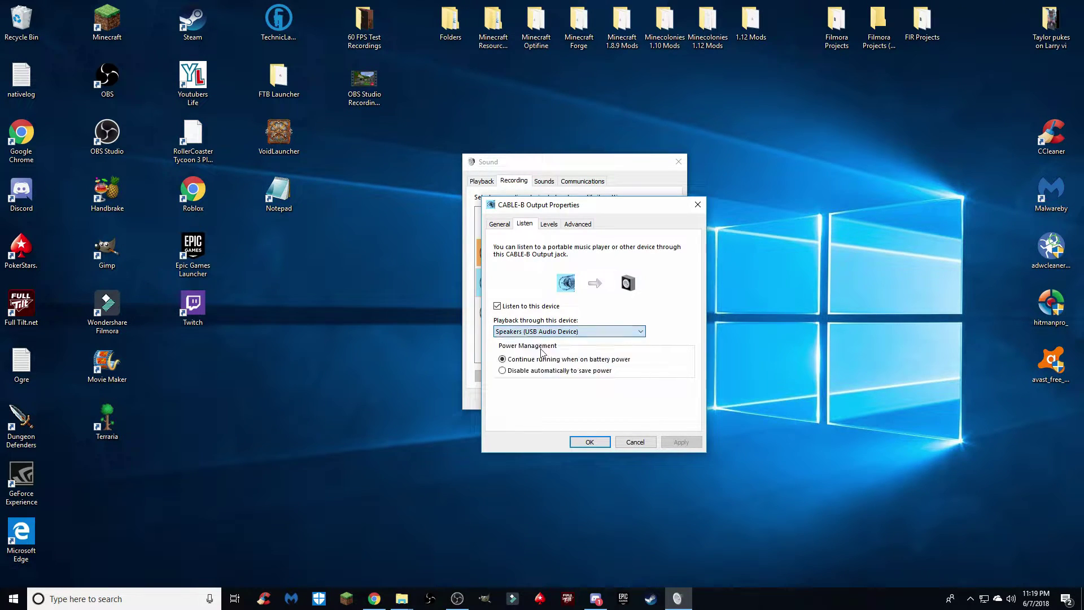
click(590, 442)
- Enable 'Listen to this device' on CABLE Output through Speakers (USB Audio Device), then return to OBS
click(566, 312)
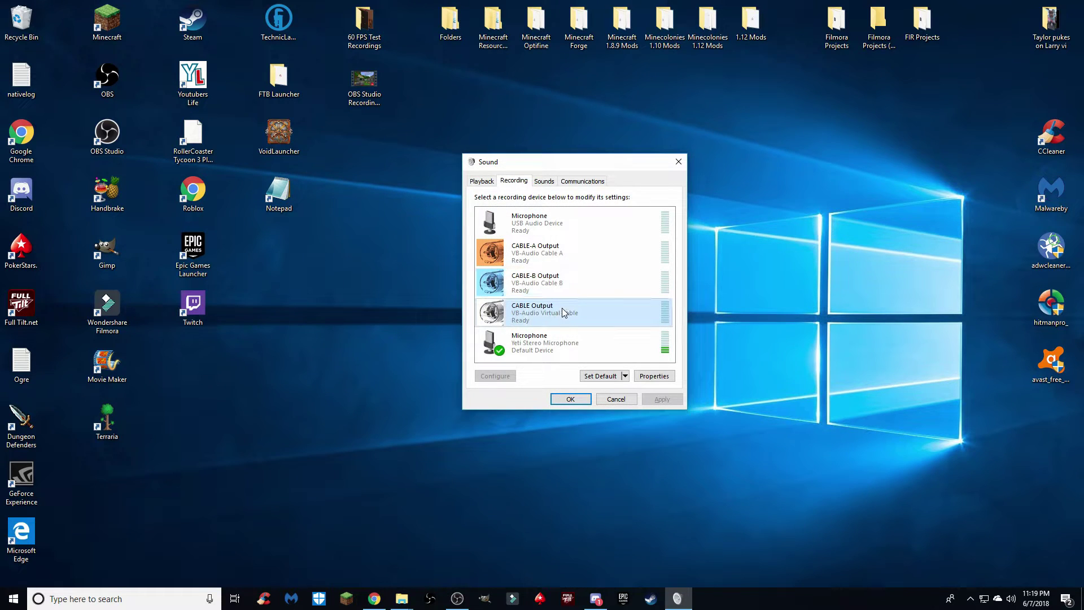
right_click(562, 310)
click(584, 391)
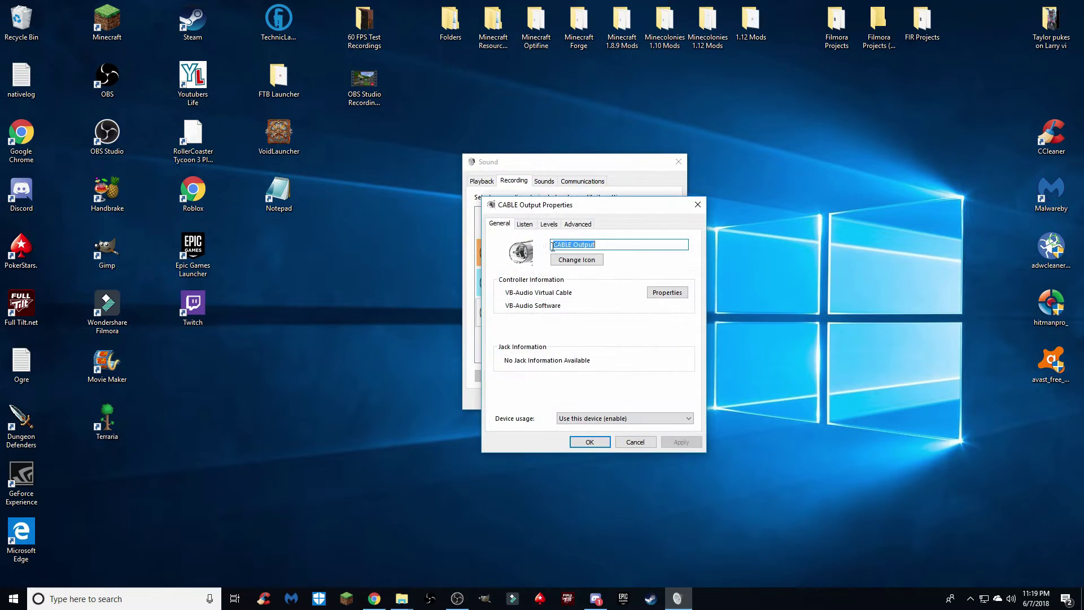
click(525, 224)
click(498, 306)
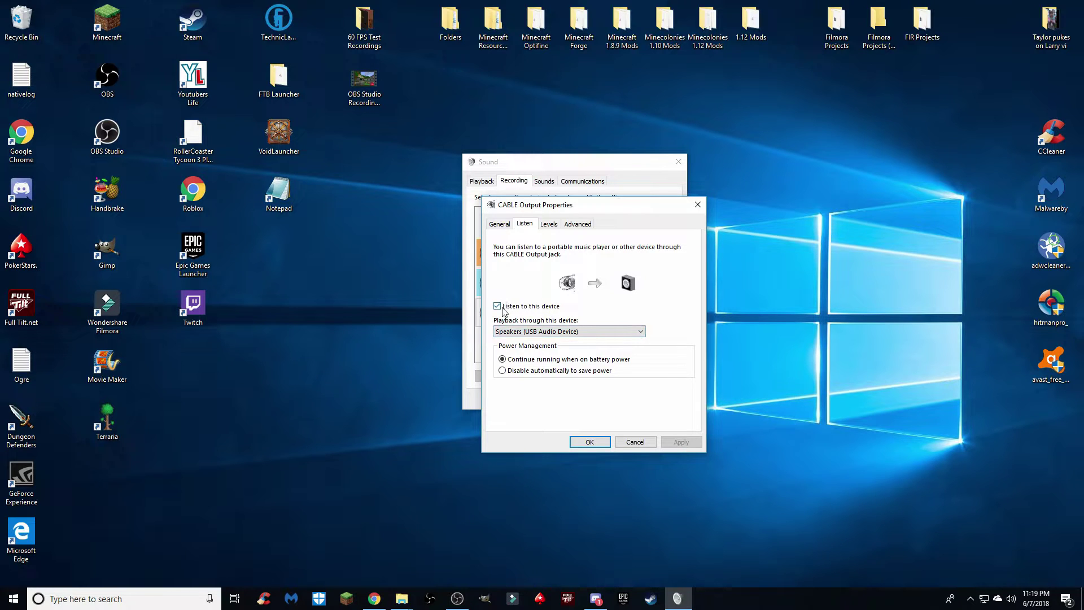
click(528, 332)
click(530, 331)
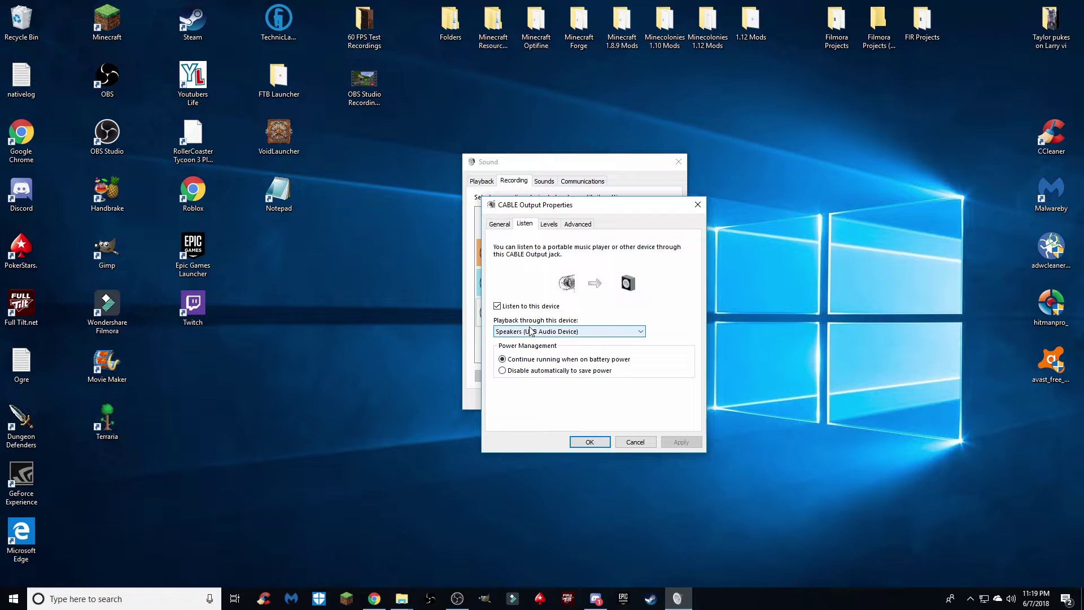
click(589, 442)
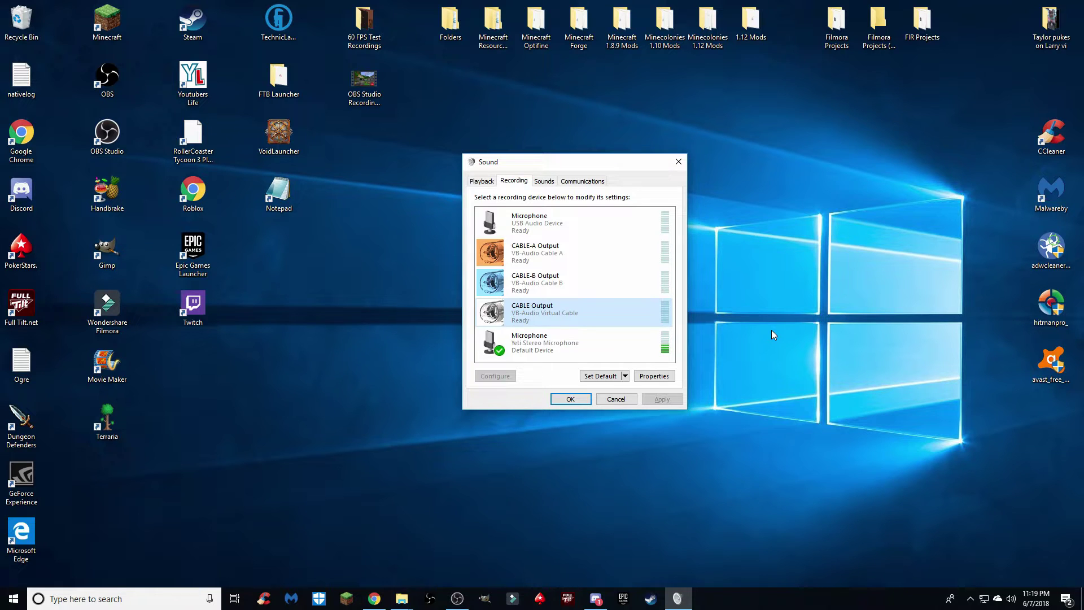
click(467, 600)
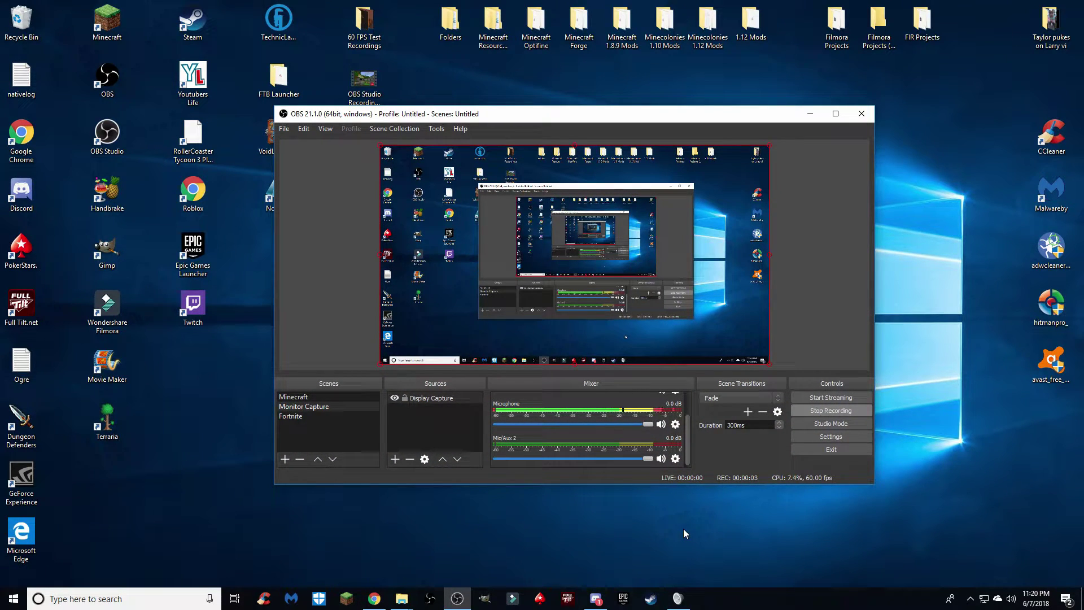
- Bring Discord's Voice & Video settings, with output CABLE-A Input, in front of OBS
click(595, 599)
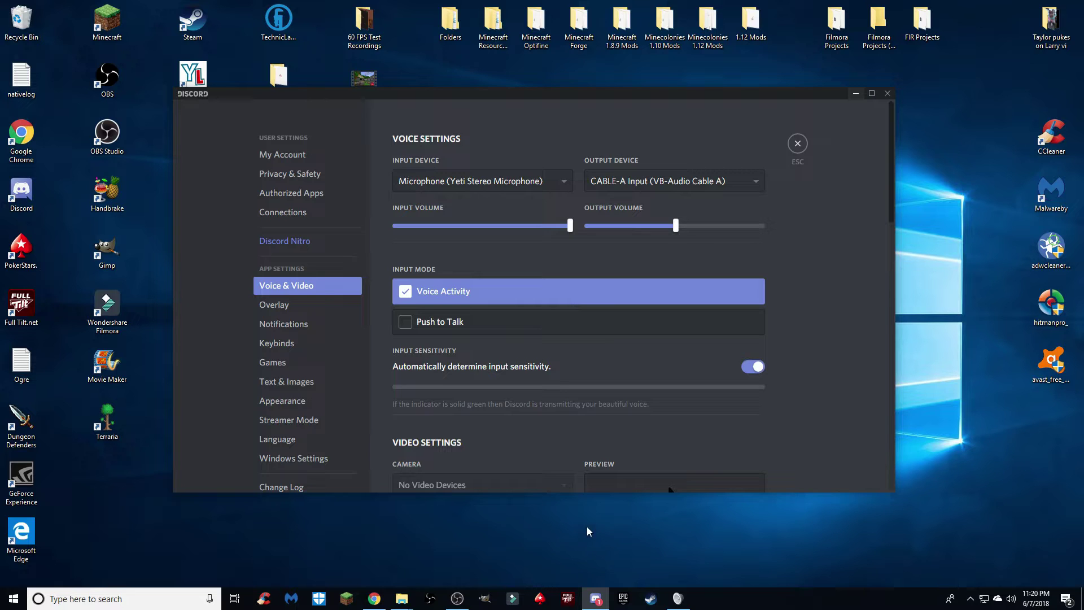
click(796, 145)
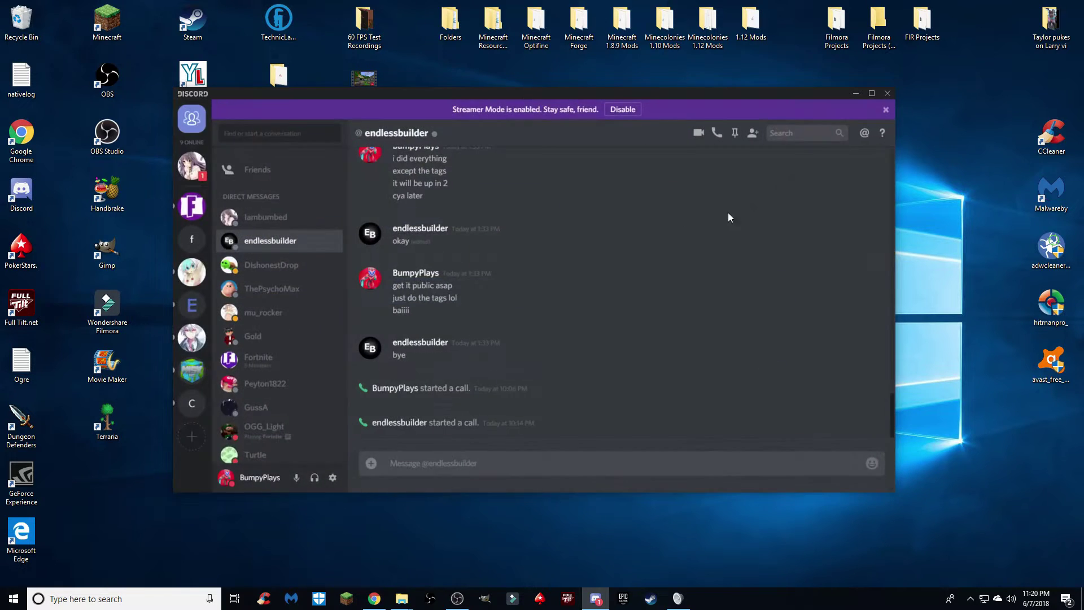
click(333, 479)
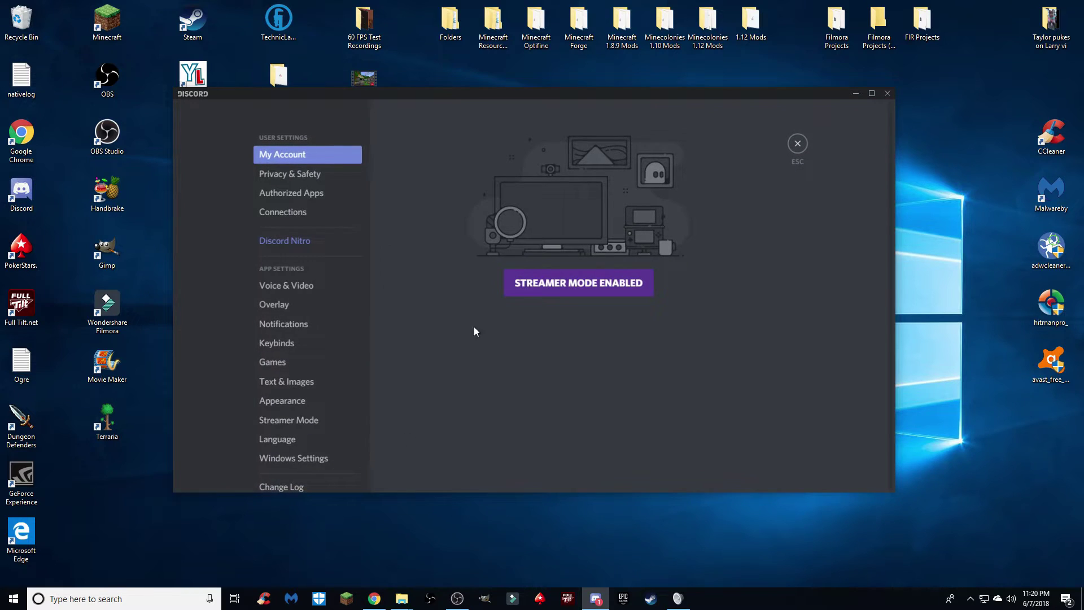
click(317, 279)
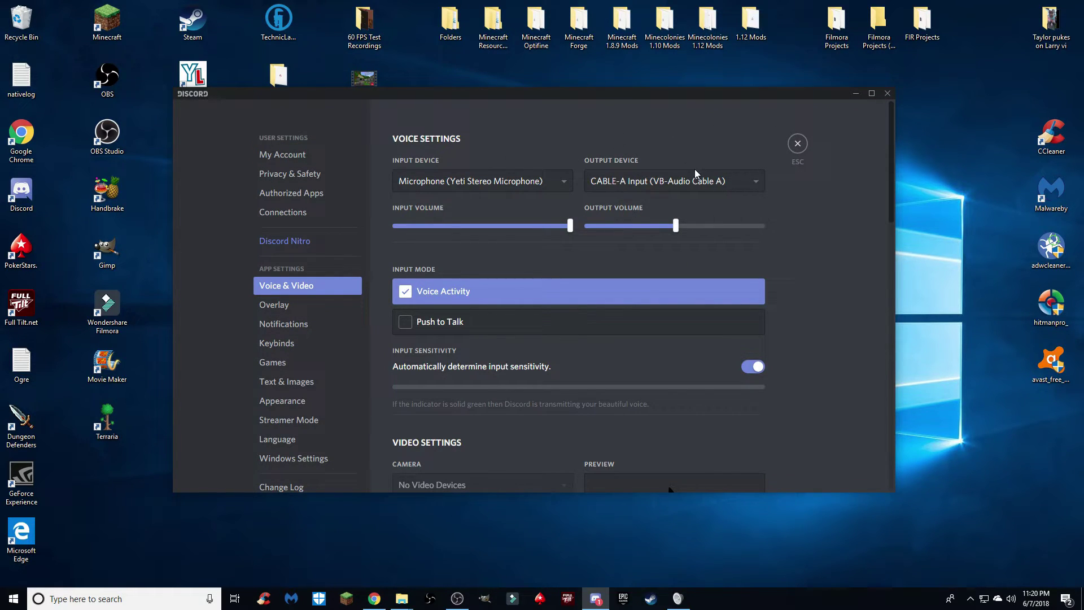
click(464, 181)
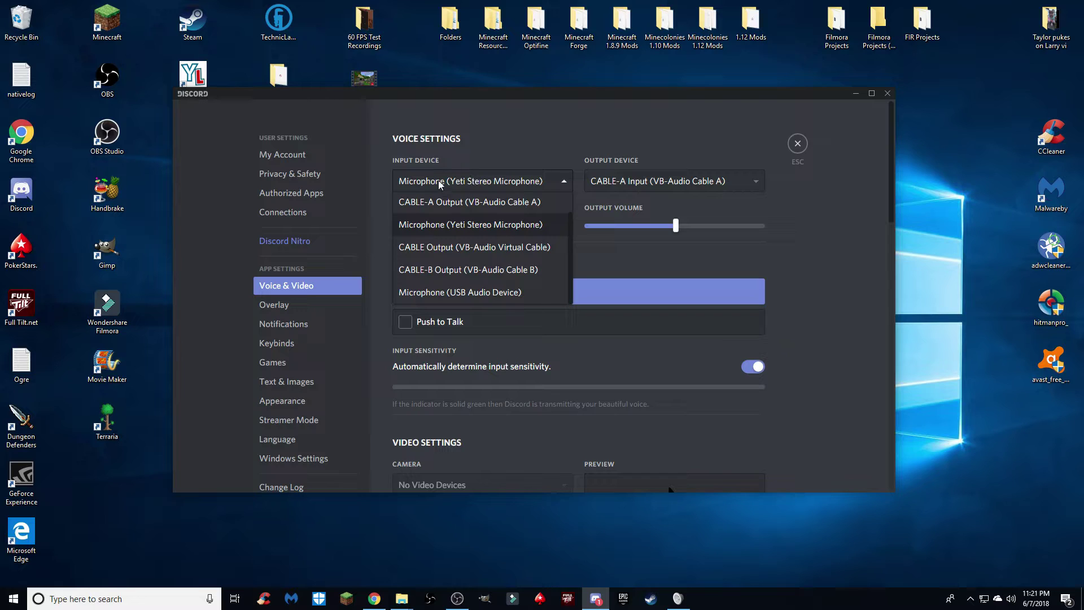
click(455, 178)
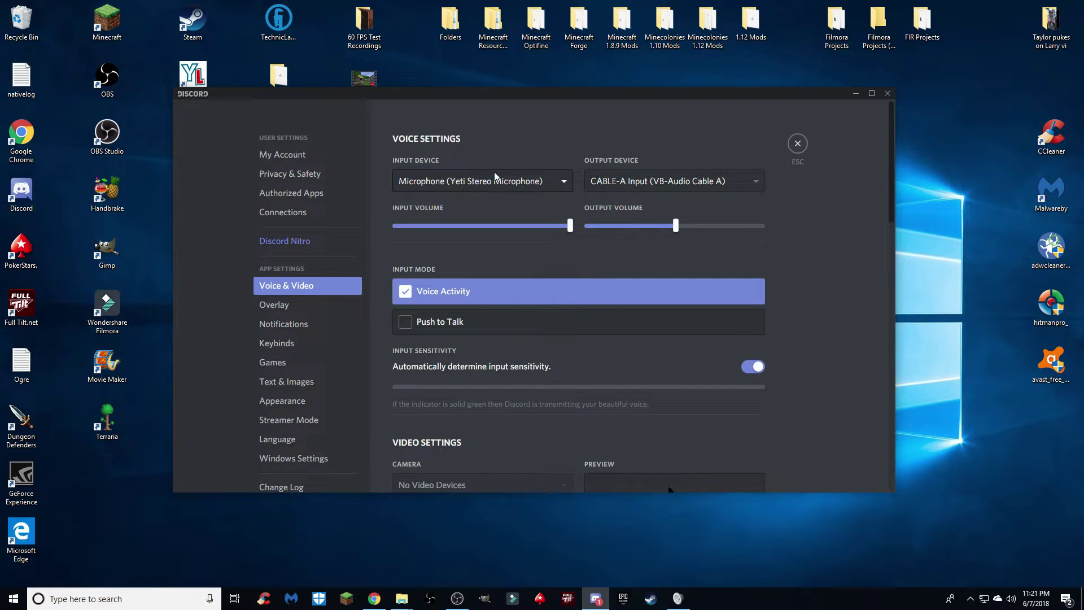
click(655, 181)
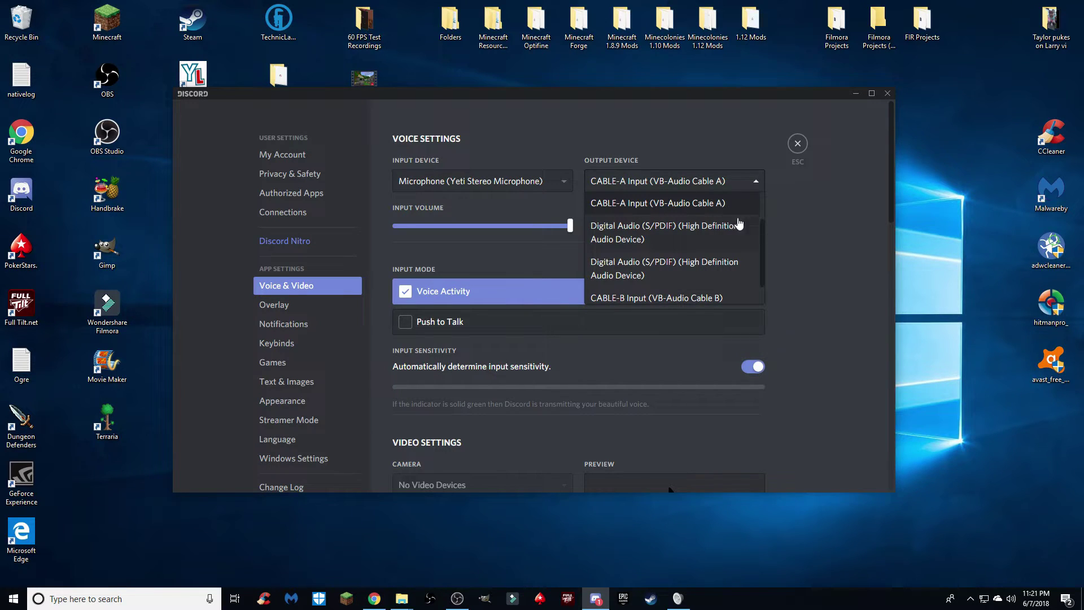
scroll(757, 287, down, 1)
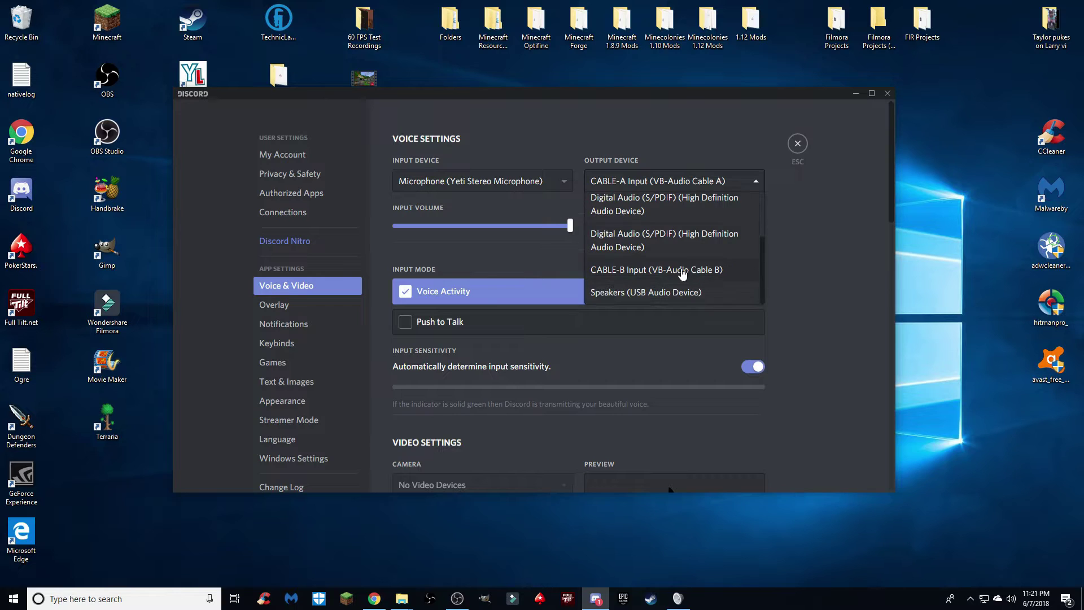
drag(764, 265, 763, 215)
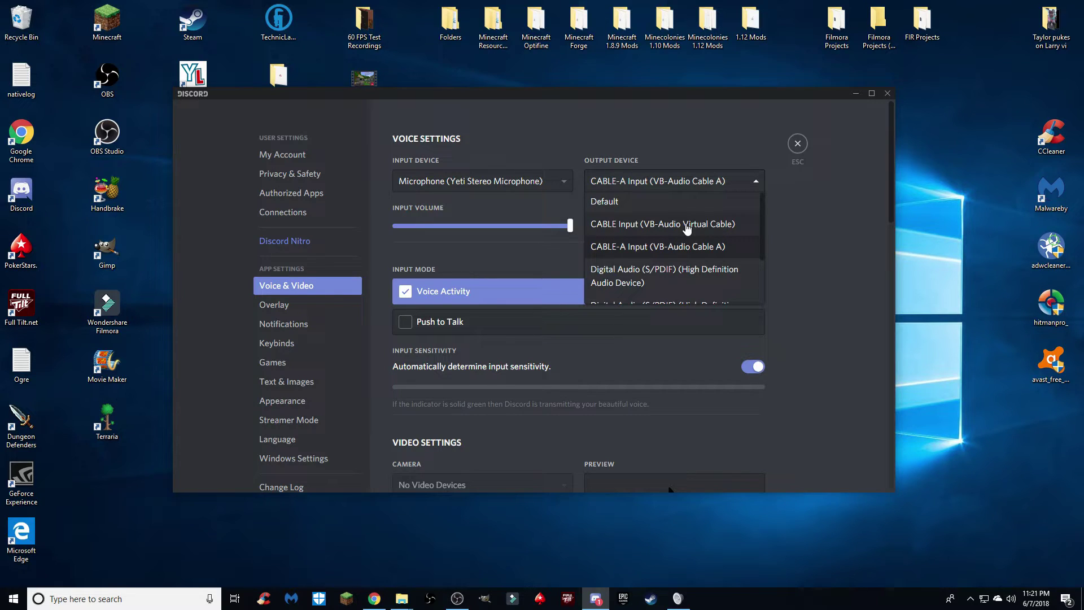
click(650, 249)
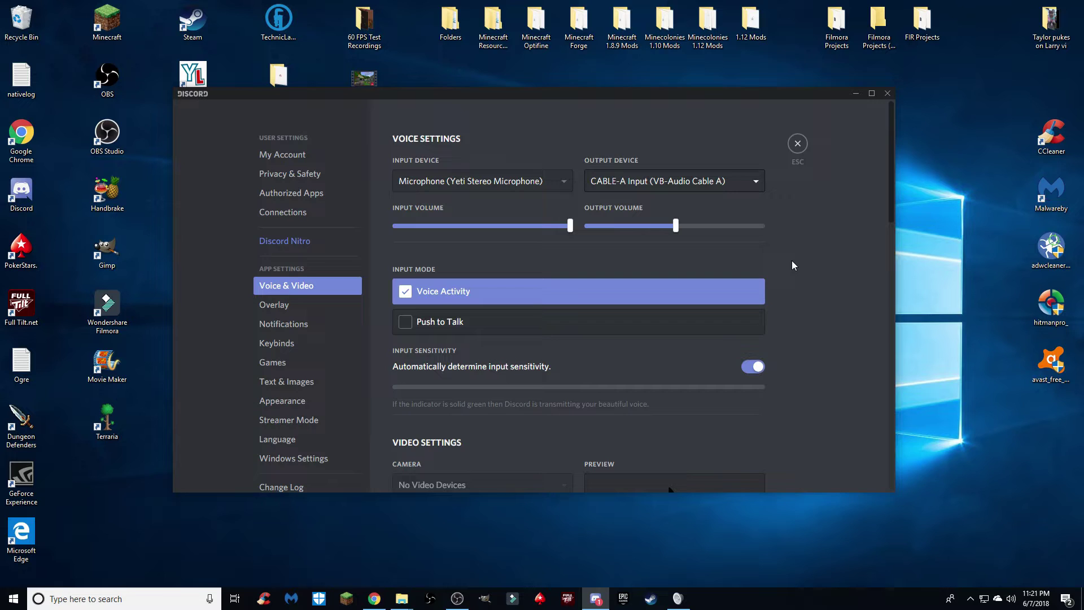
click(797, 143)
- Open OBS Audio settings and keep CABLE Input as the Desktop Audio device
click(856, 93)
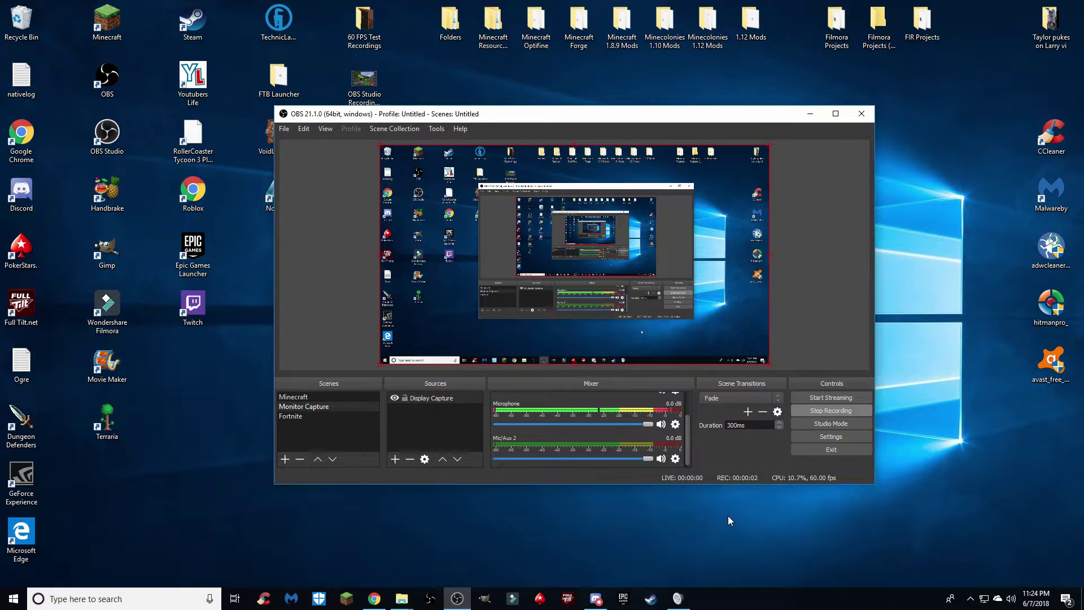
click(824, 436)
click(341, 209)
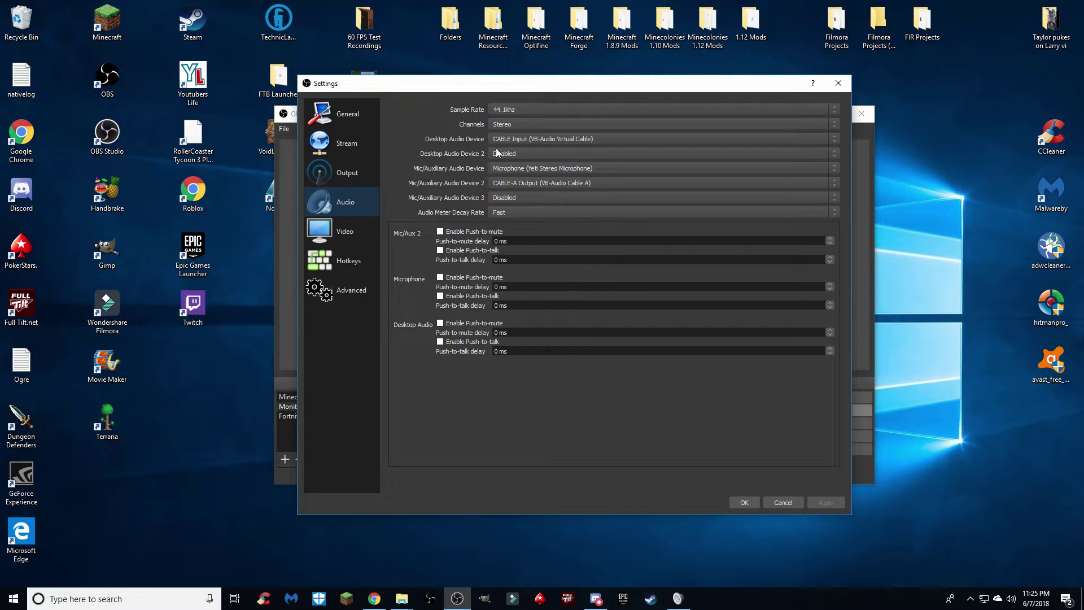
click(527, 139)
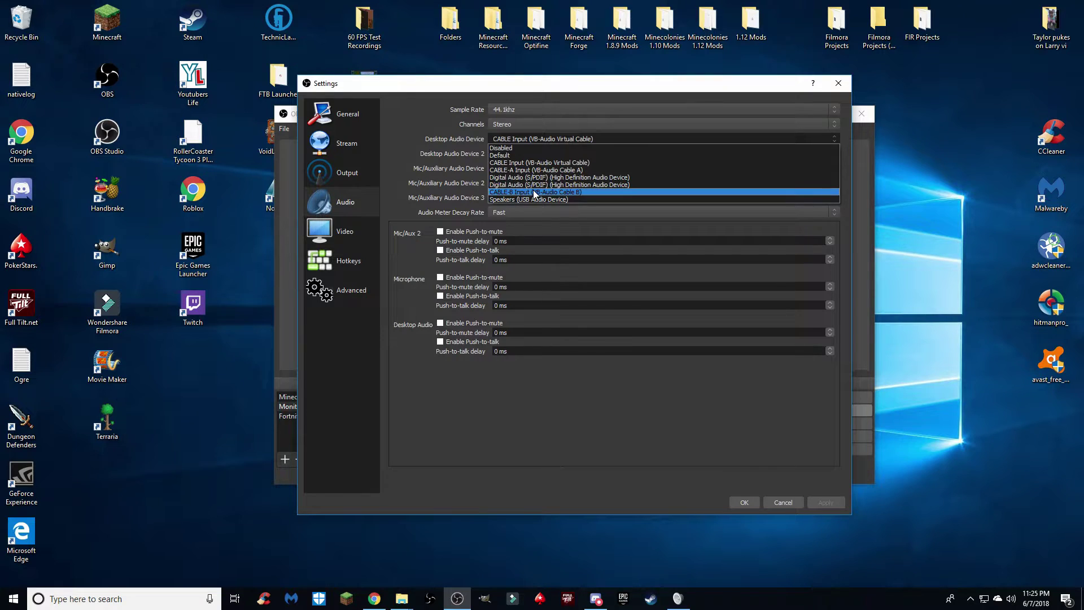
click(524, 164)
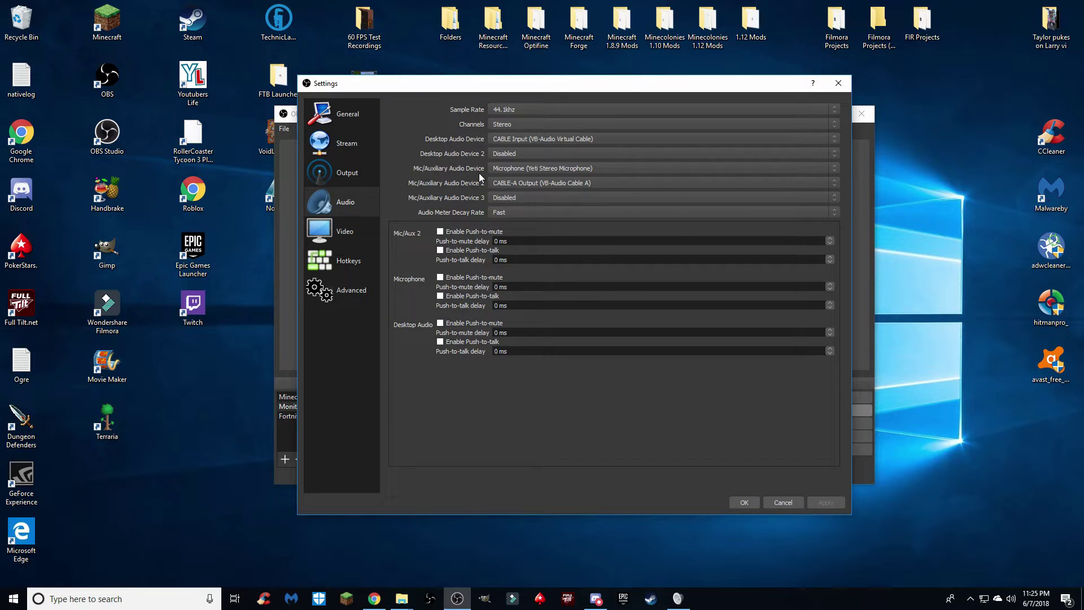
- Keep Yeti Stereo Microphone as Mic/Auxiliary and CABLE-A Output as Mic/Auxiliary 2
click(519, 167)
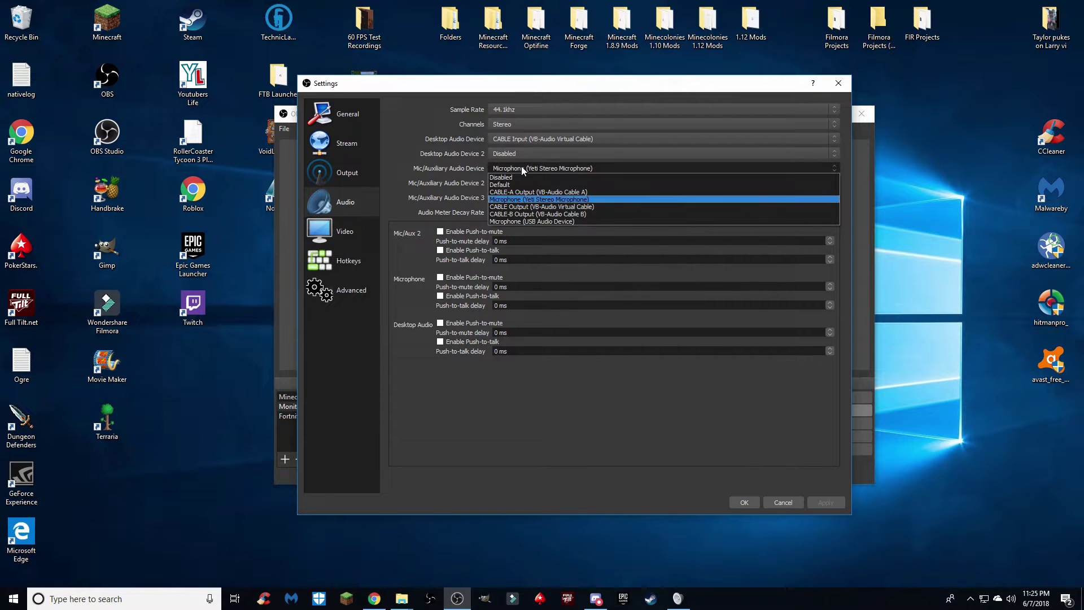
click(555, 197)
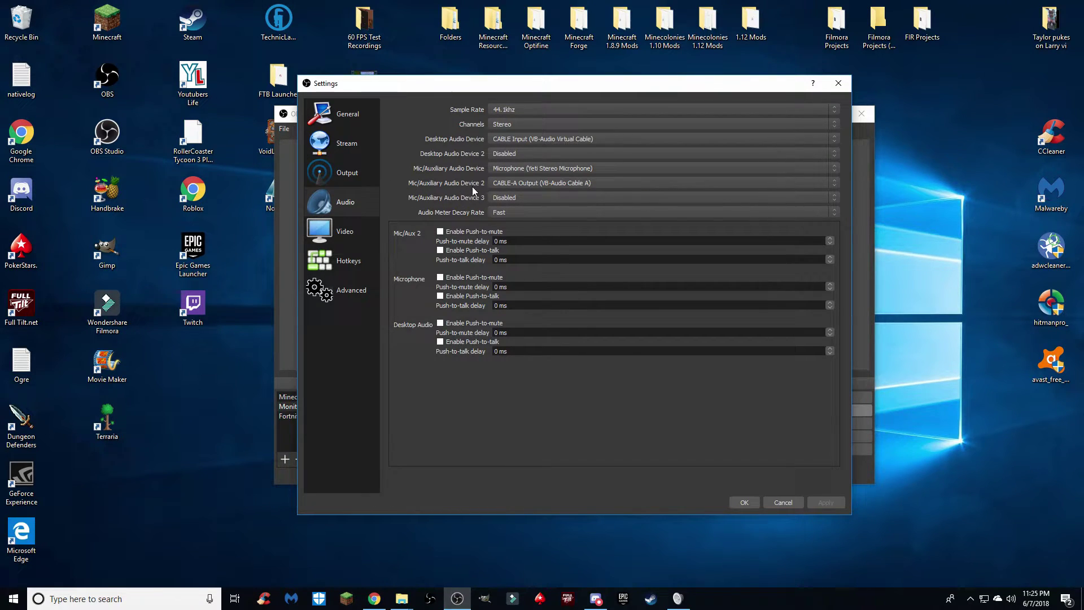
click(523, 183)
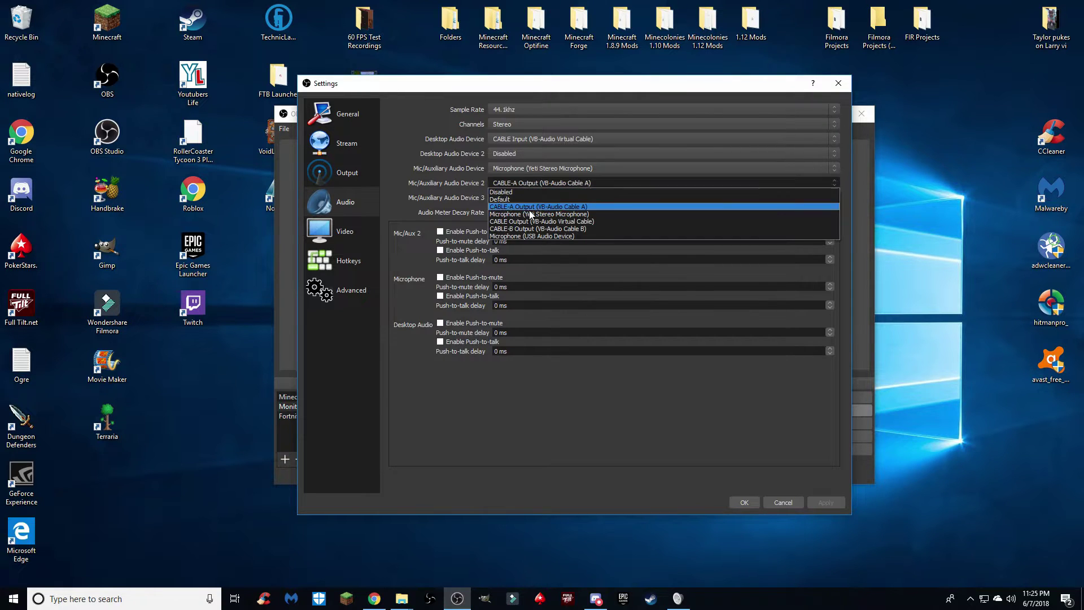
click(528, 174)
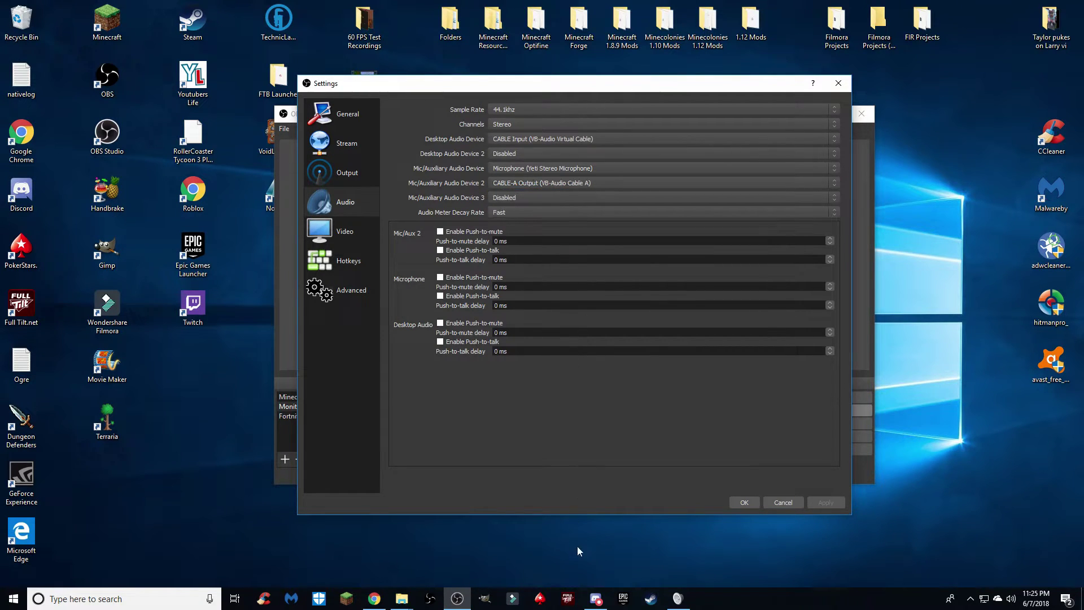
click(595, 598)
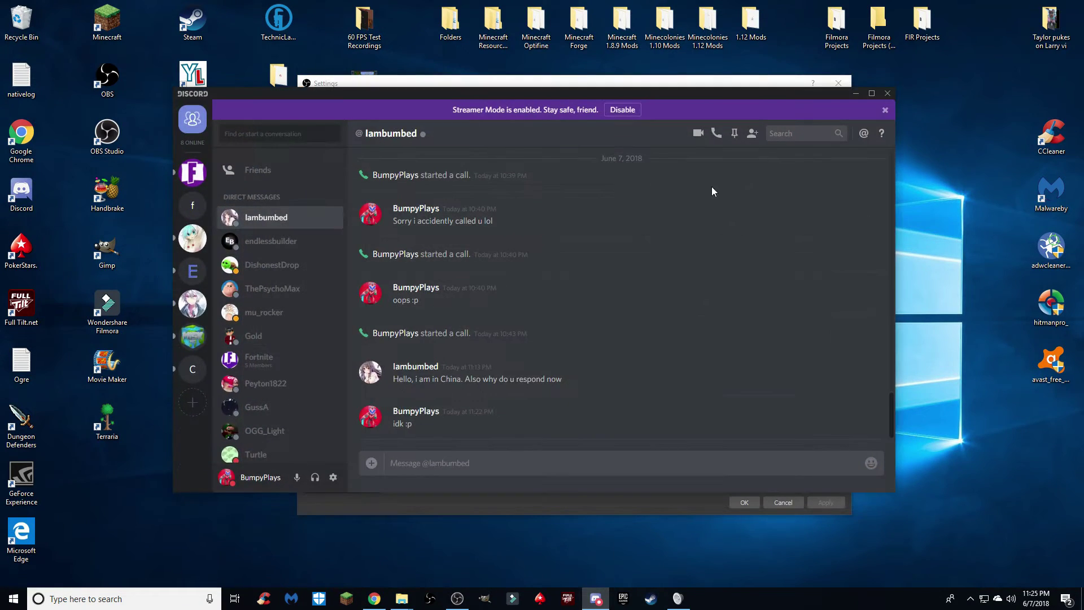
- Confirm Discord's Voice & Video output device is still CABLE-A Input
click(329, 477)
click(313, 286)
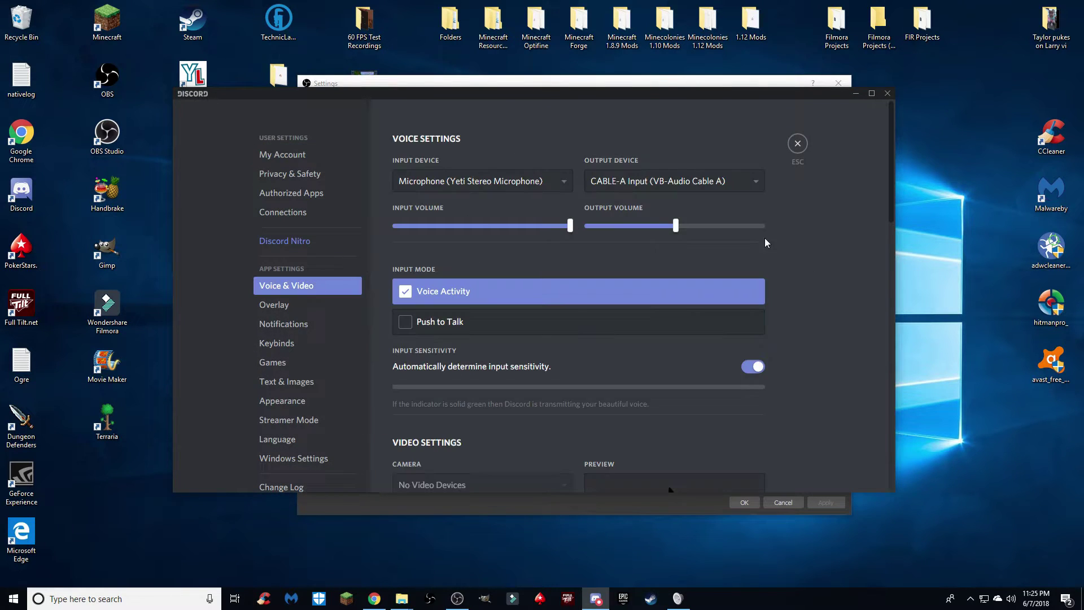
click(690, 177)
click(690, 177)
- Get Discord out of the way and accept the OBS audio settings with OK
click(858, 96)
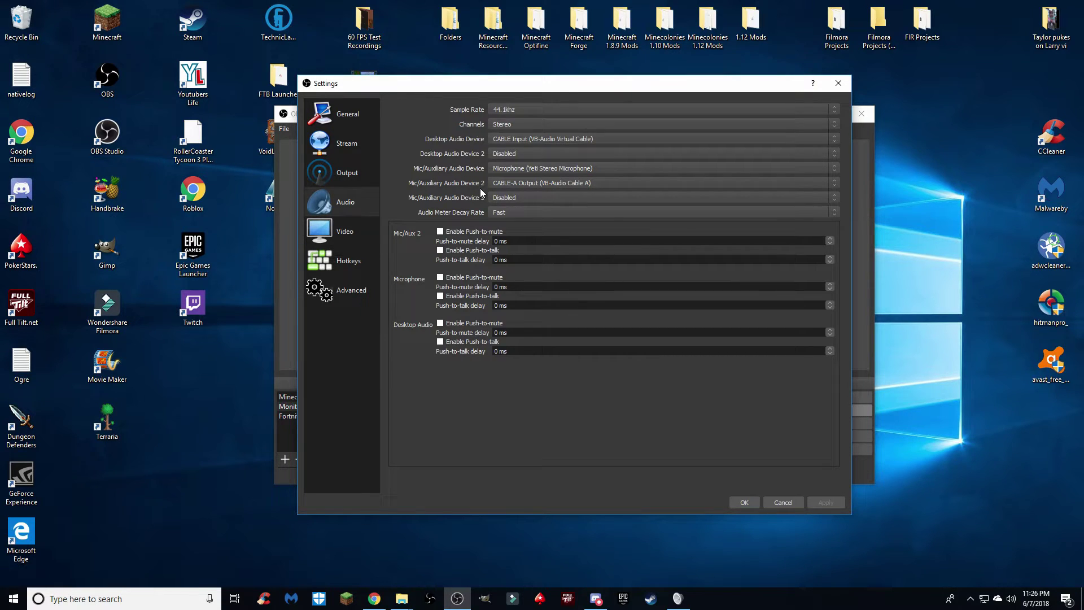
click(595, 599)
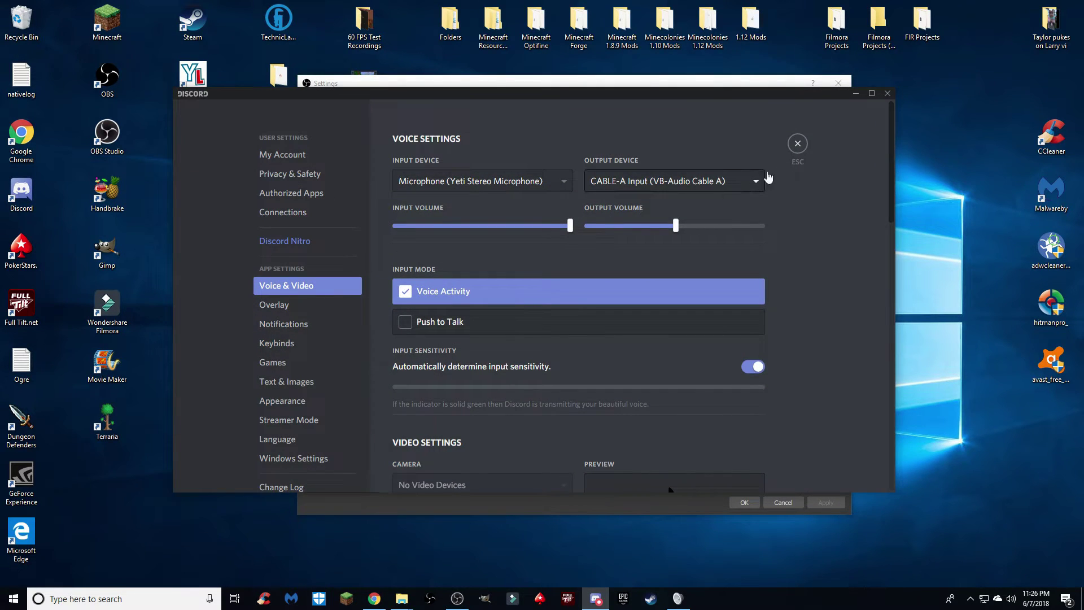
click(854, 96)
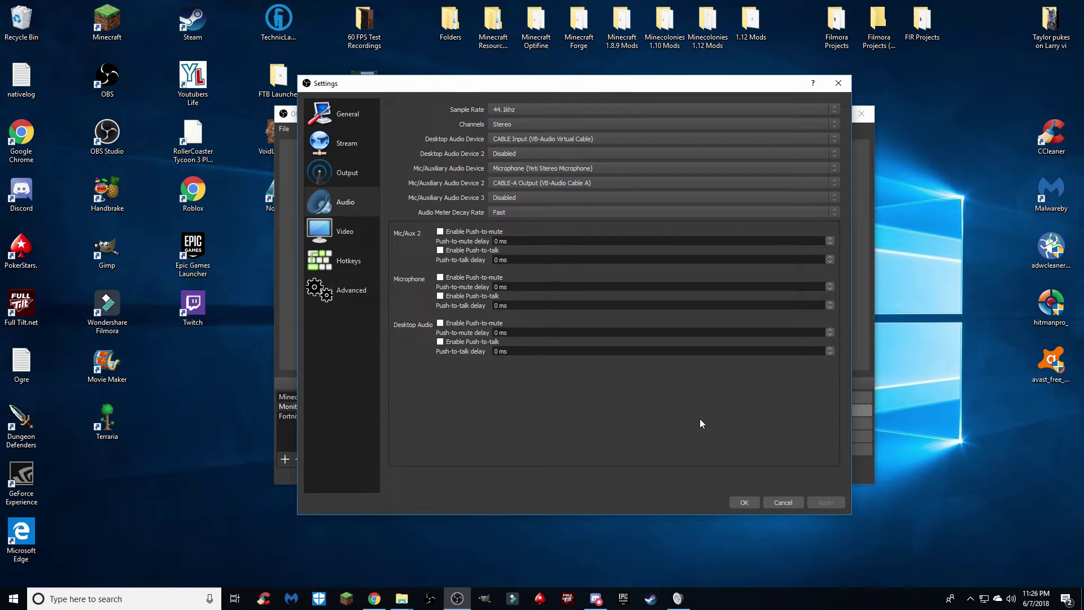
click(744, 502)
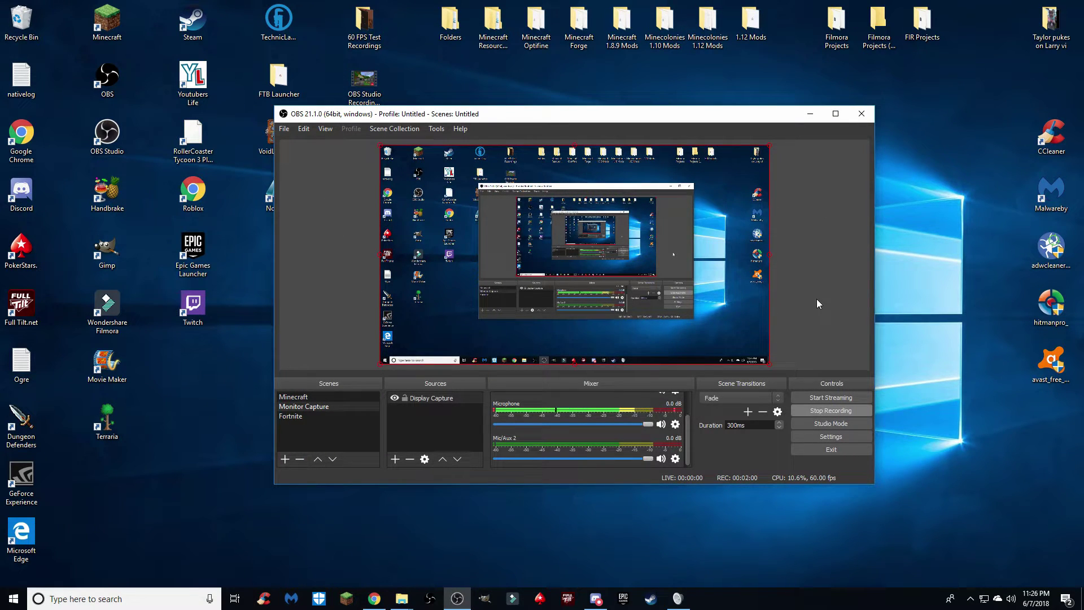
- Drag the Mic/Aux 2 mixer slider down slightly to -1.3 dB
scroll(691, 430, up, 1)
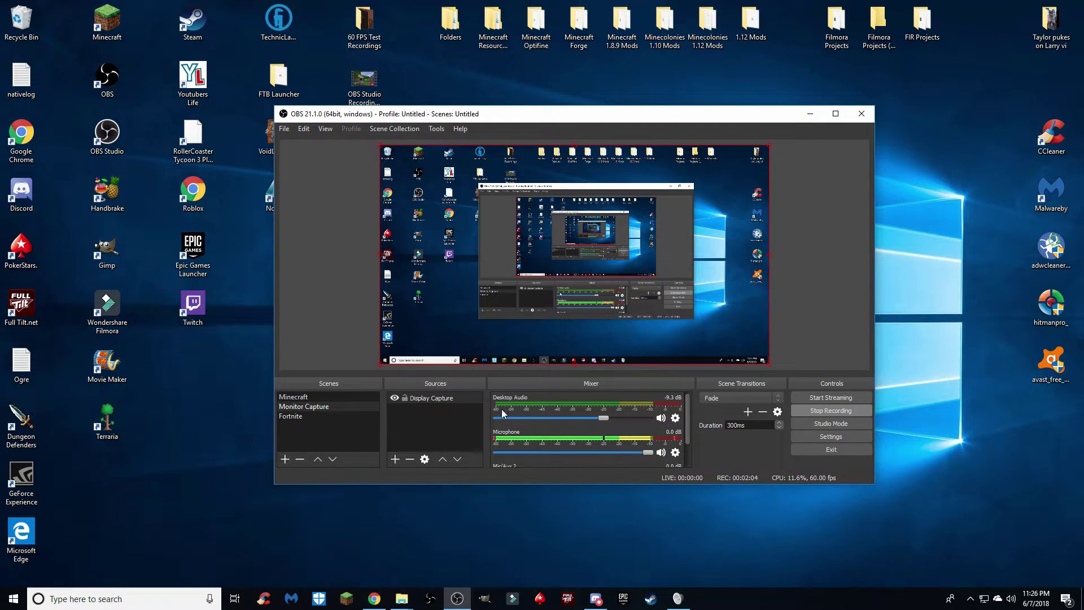
scroll(591, 424, down, 1)
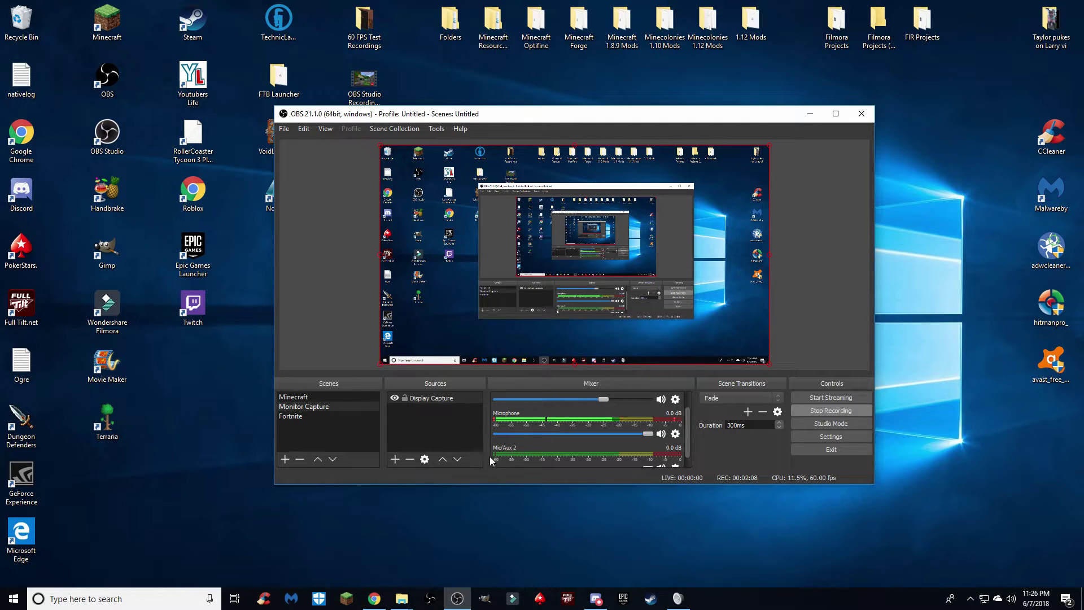
scroll(683, 450, up, 1)
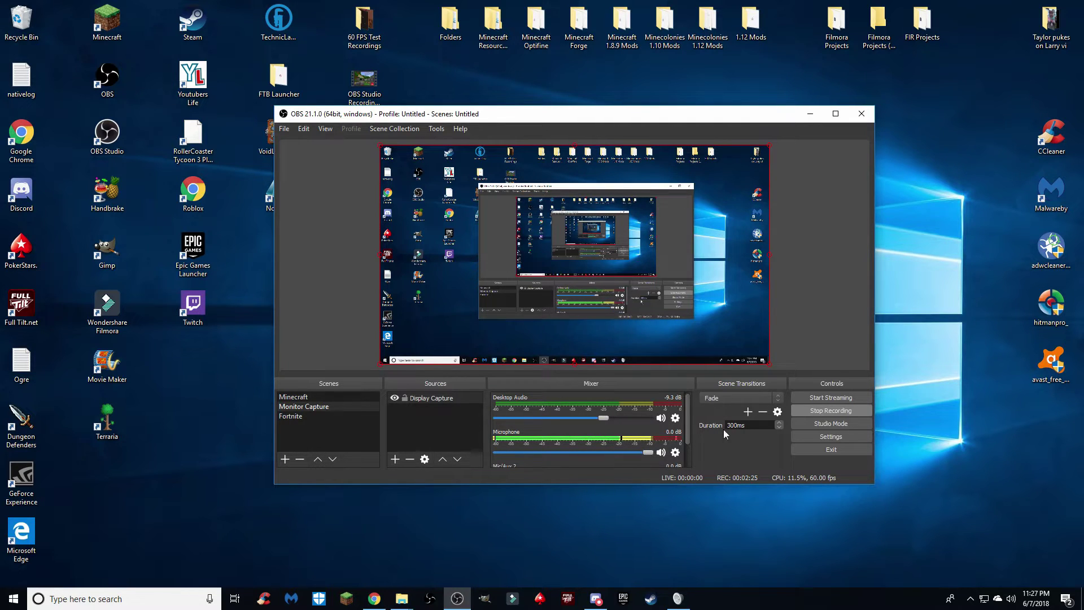
scroll(694, 438, down, 2)
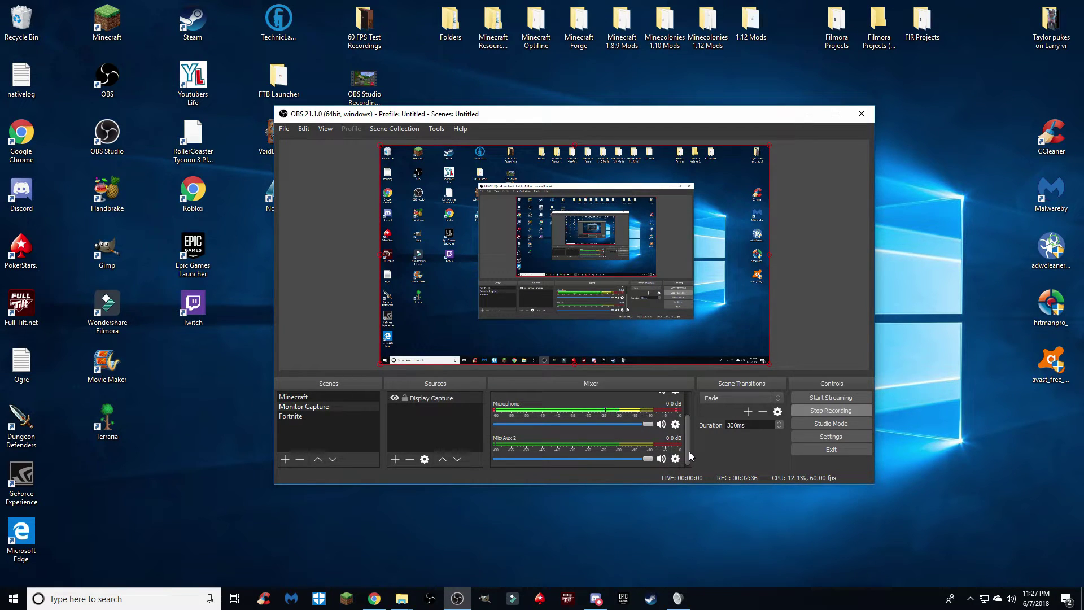
mouse_move(690, 456)
mouse_down()
mouse_move(690, 432)
mouse_move(690, 456)
mouse_up()
drag(648, 458, 690, 415)
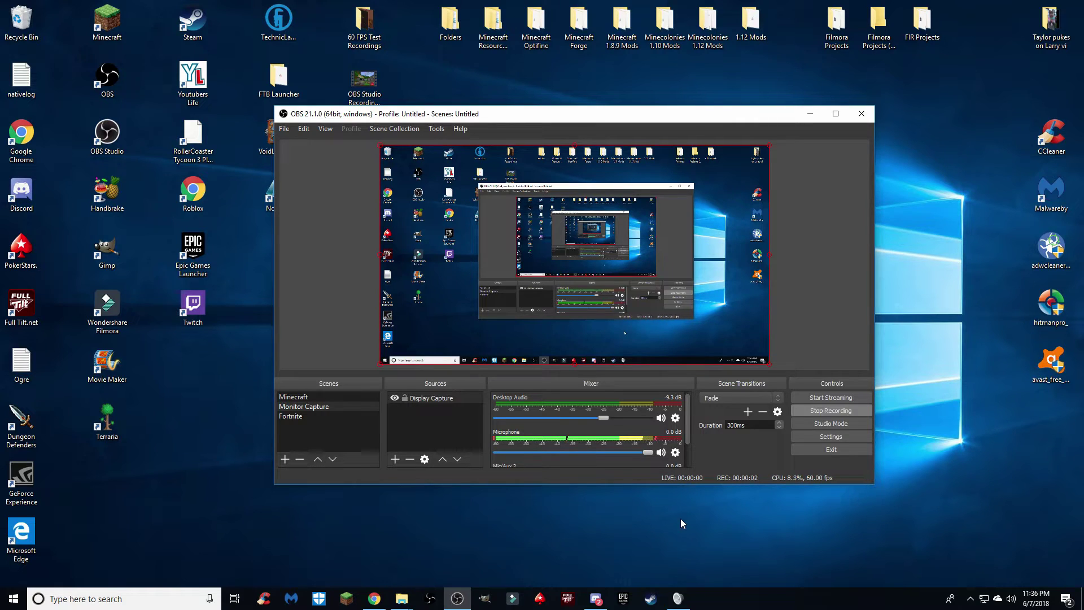
- Open Advanced Audio Properties for the mixer sources, then the Recordings folder in File Explorer
right_click(591, 394)
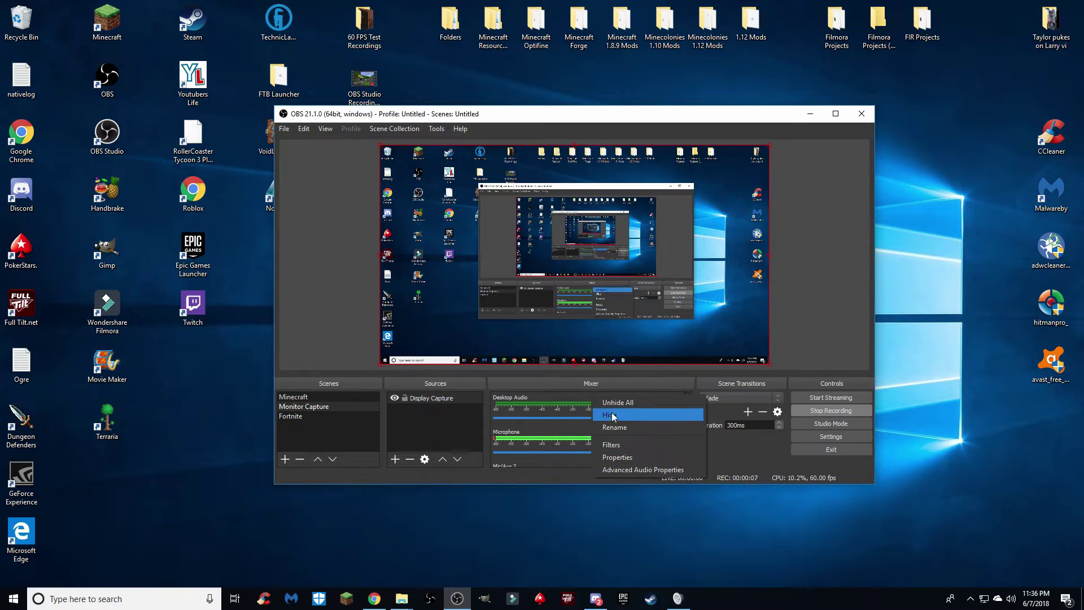
click(625, 469)
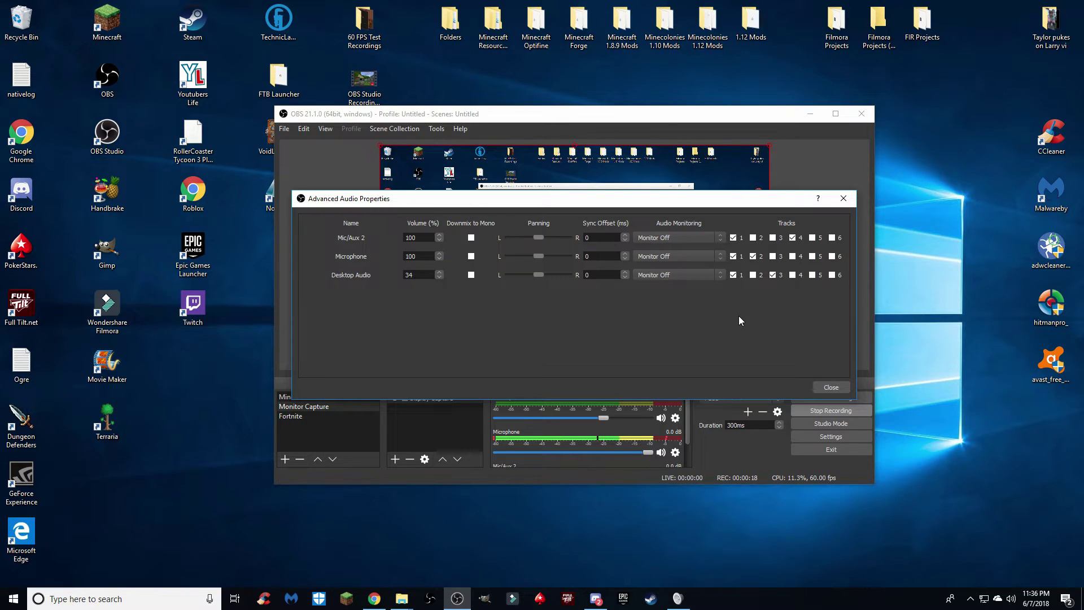
click(402, 597)
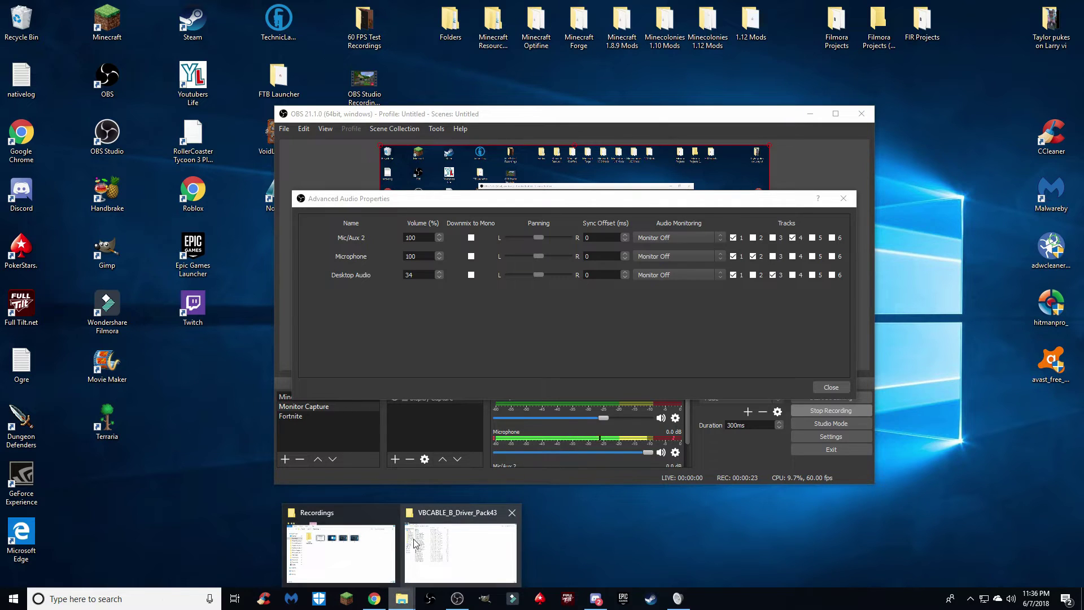
click(345, 551)
- Play test recording 2 full-screen, pause it, and list its four audio tracks
double_click(519, 242)
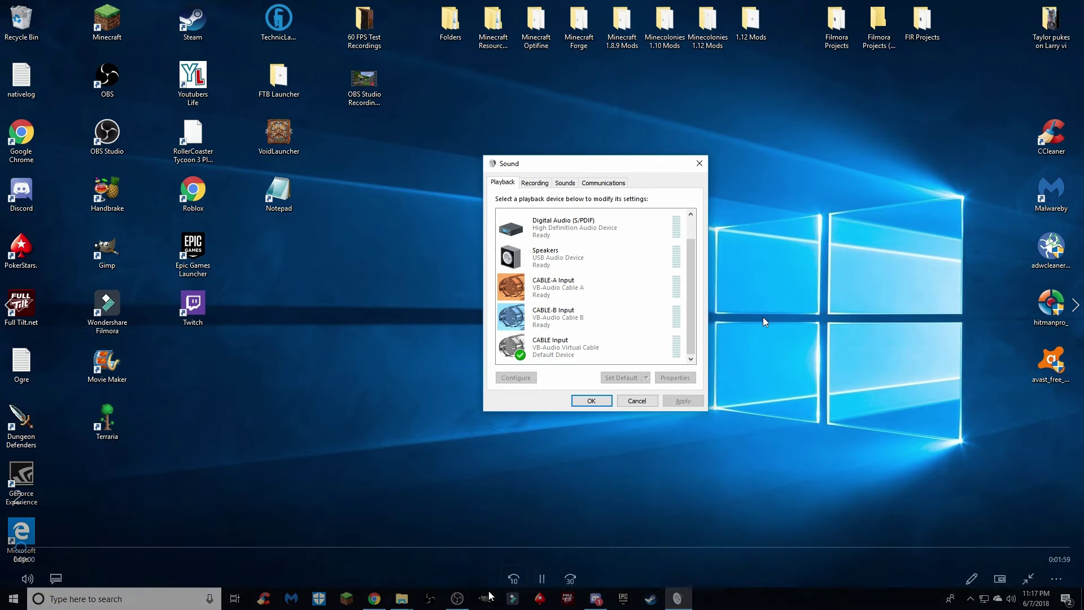
click(542, 579)
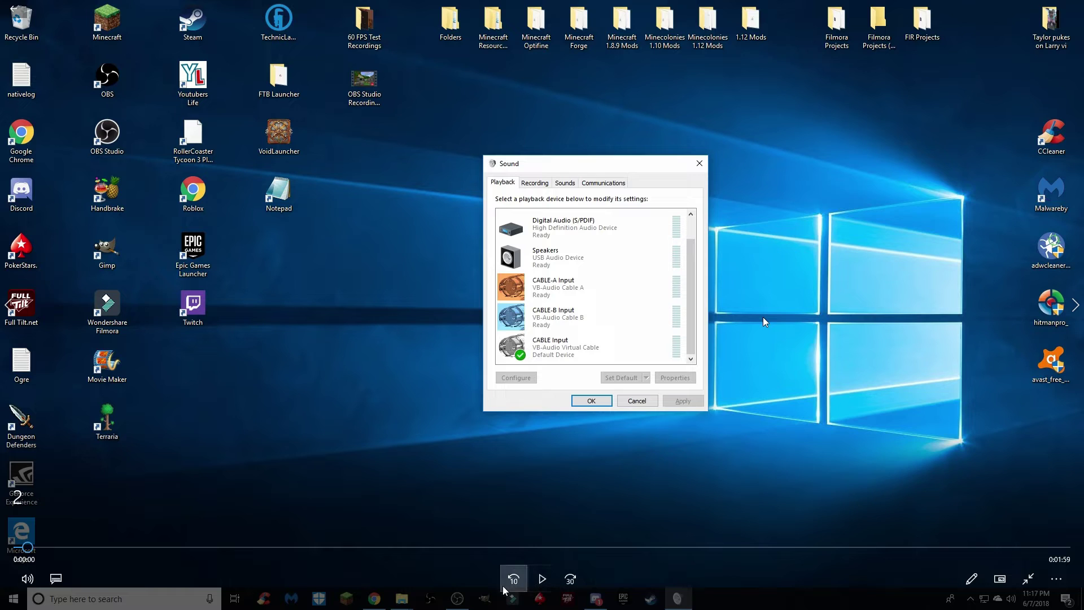
click(56, 580)
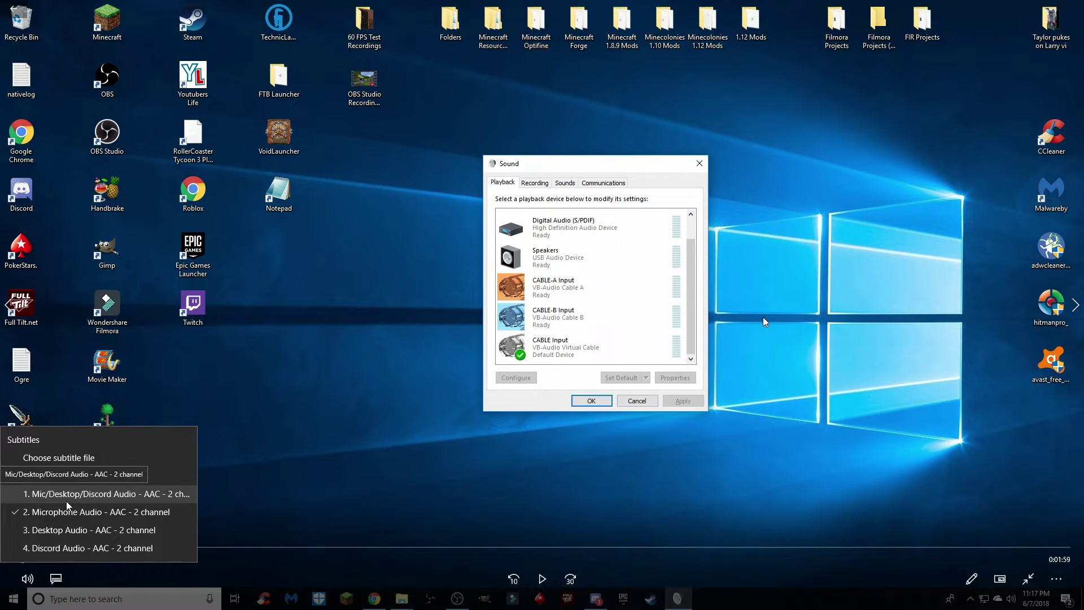
- Switch playback to audio track 1, Mic/Desktop/Discord Audio, then return to OBS
click(153, 500)
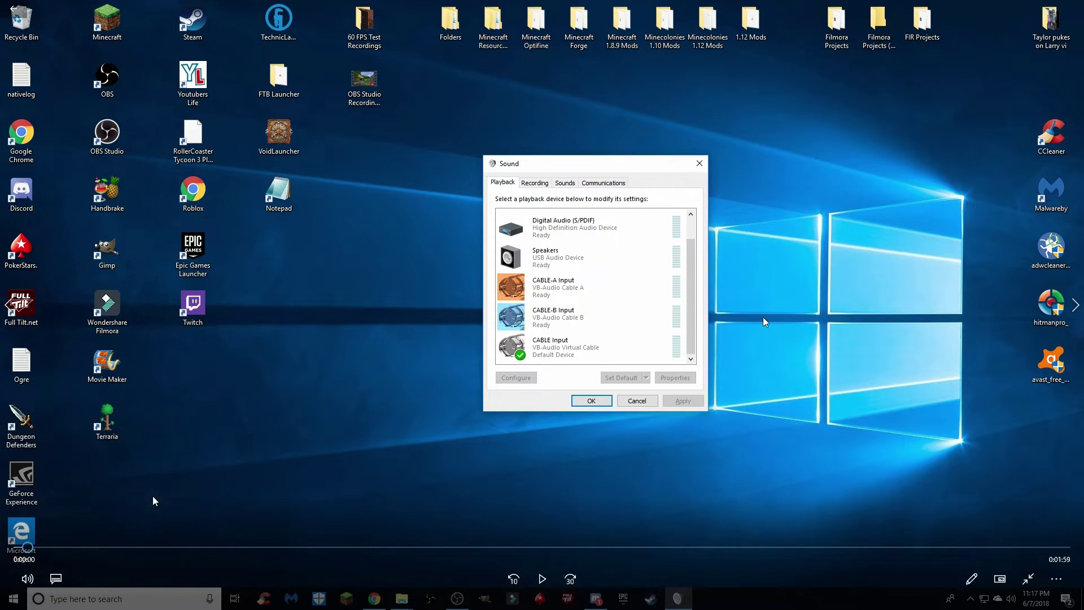
click(56, 579)
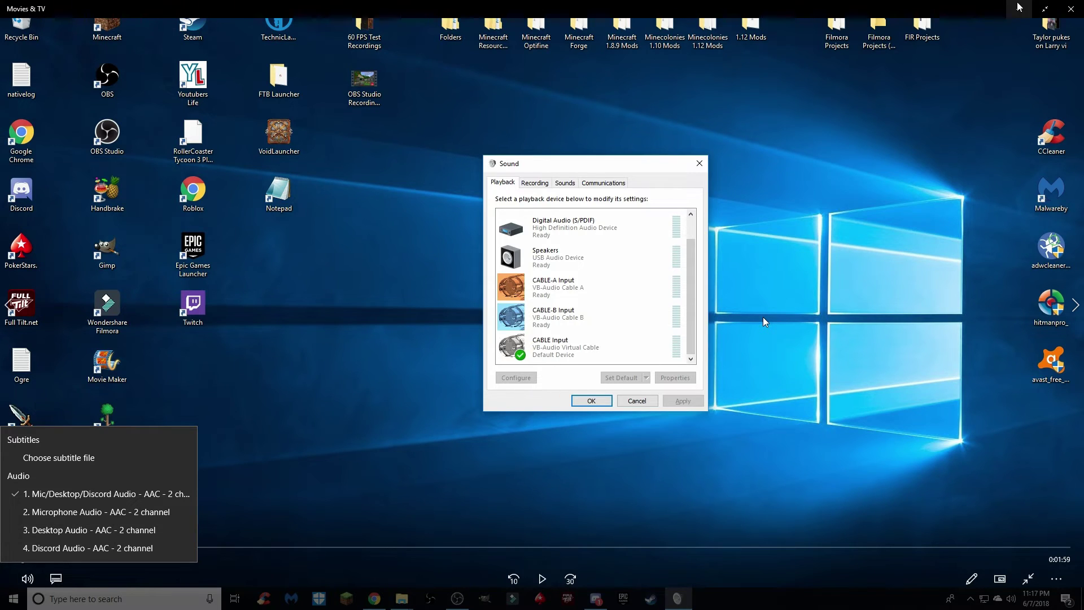
click(1019, 7)
key(alt+Tab)
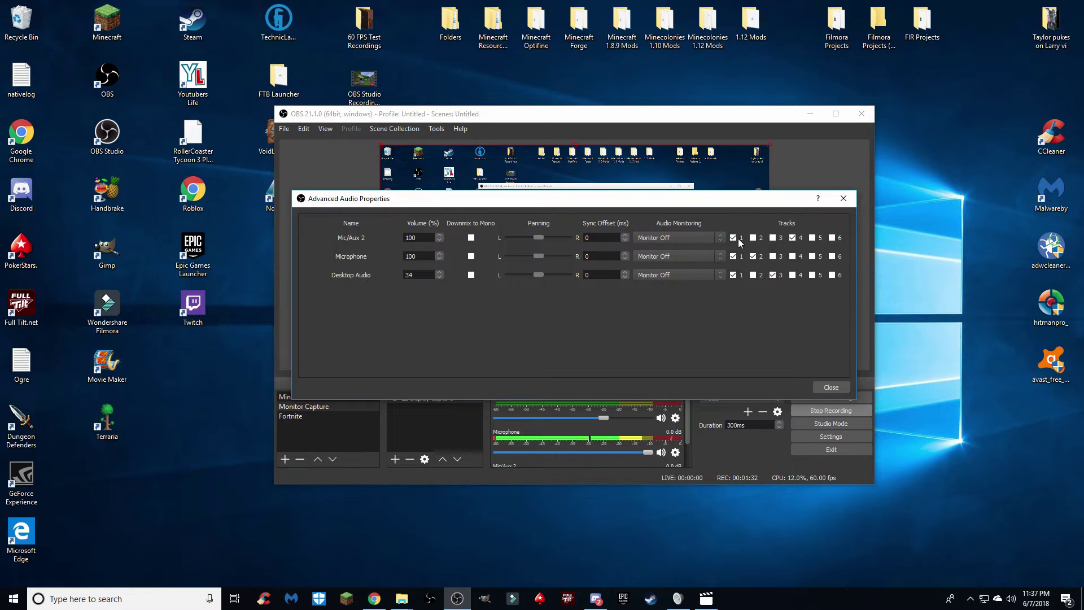
- Add Desktop Audio to Track 1 and reopen the test recording in the player
click(733, 274)
mouse_move(402, 599)
click(339, 556)
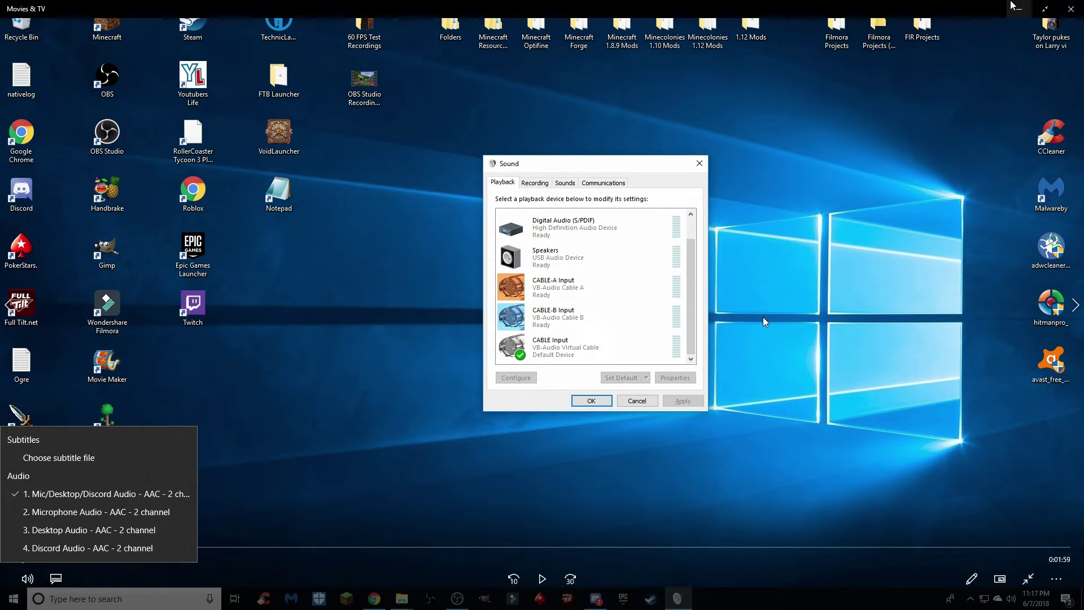
click(1014, 6)
- Minimize the Recordings folder, check the player's audio tracks, and close the player
click(804, 163)
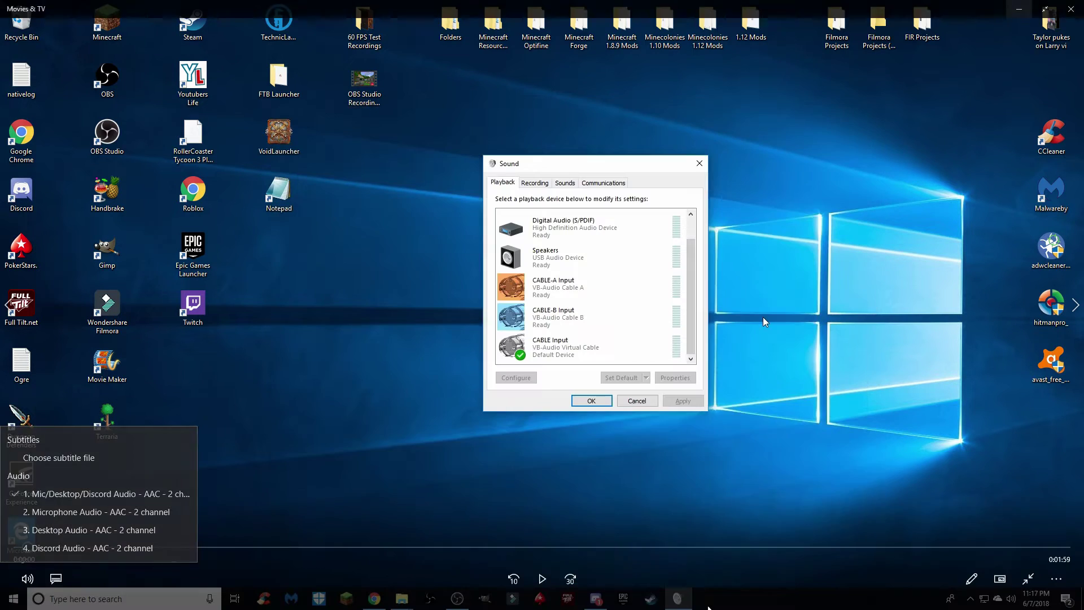
click(56, 577)
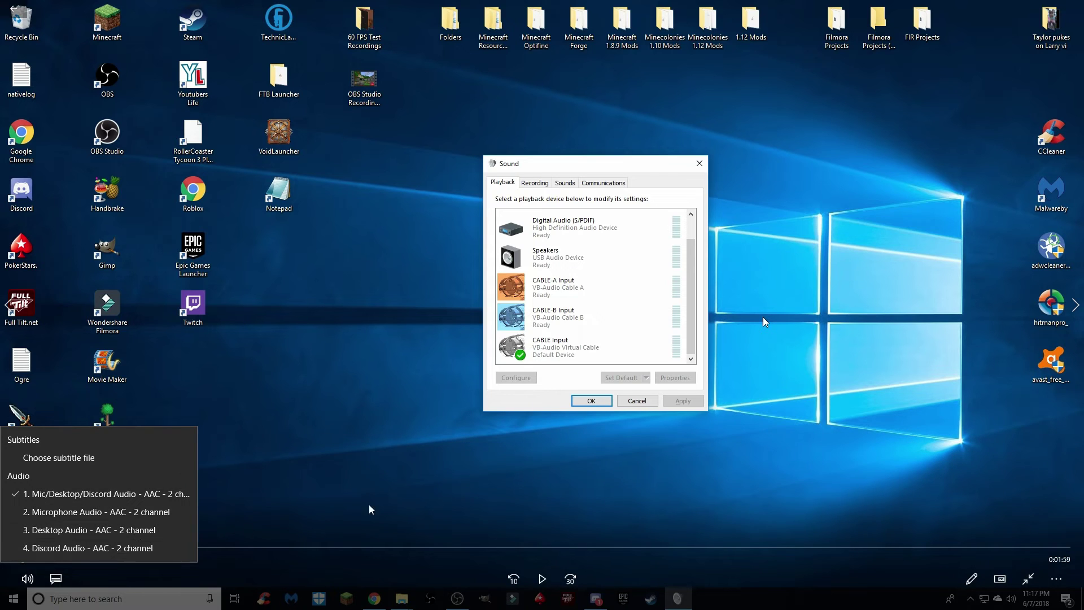
key(alt+F4)
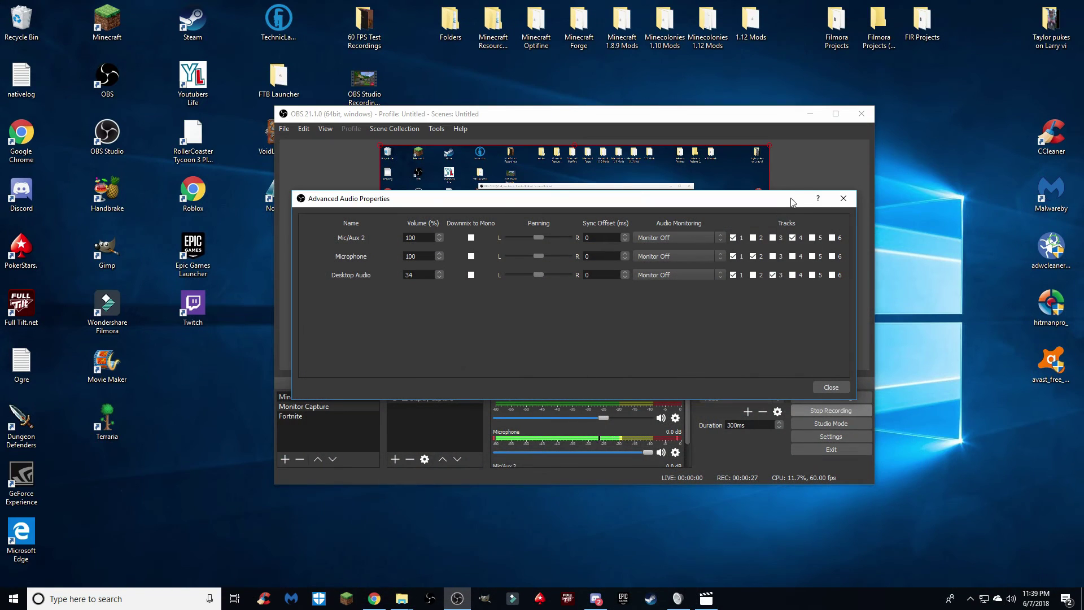
- Review OBS output audio track names Mic/Desktop/Discord, Microphone, Desktop, Discord Audio, then return to the player's tracks
click(831, 387)
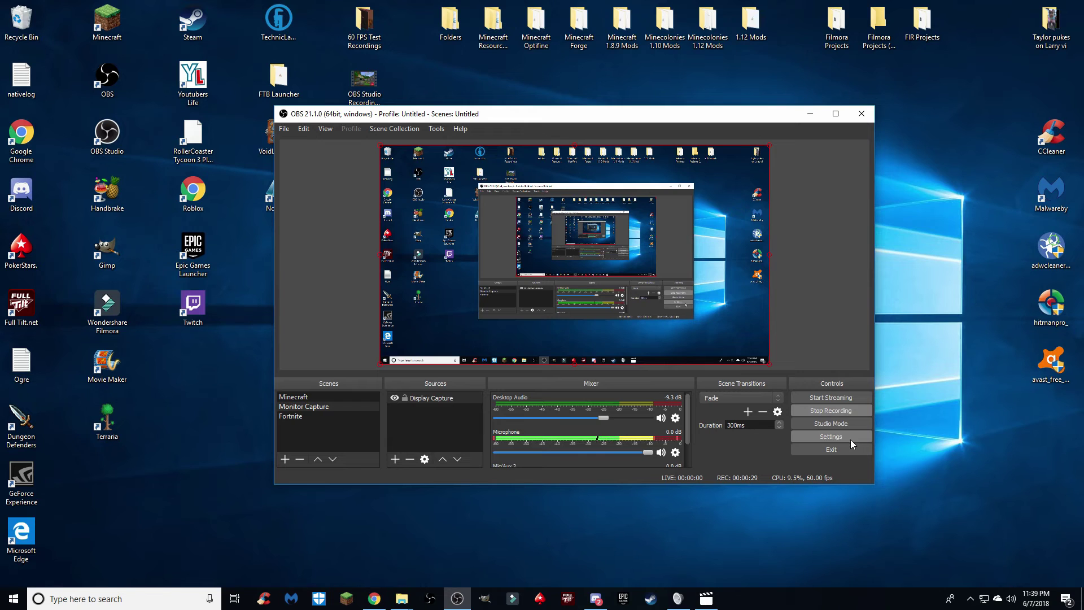
click(850, 438)
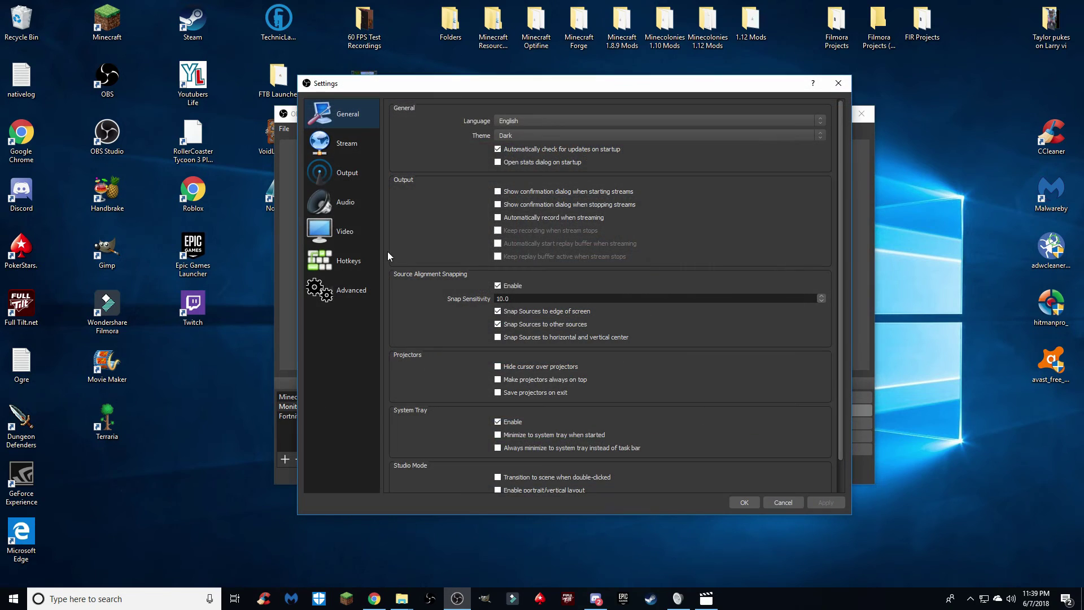
click(350, 174)
click(636, 136)
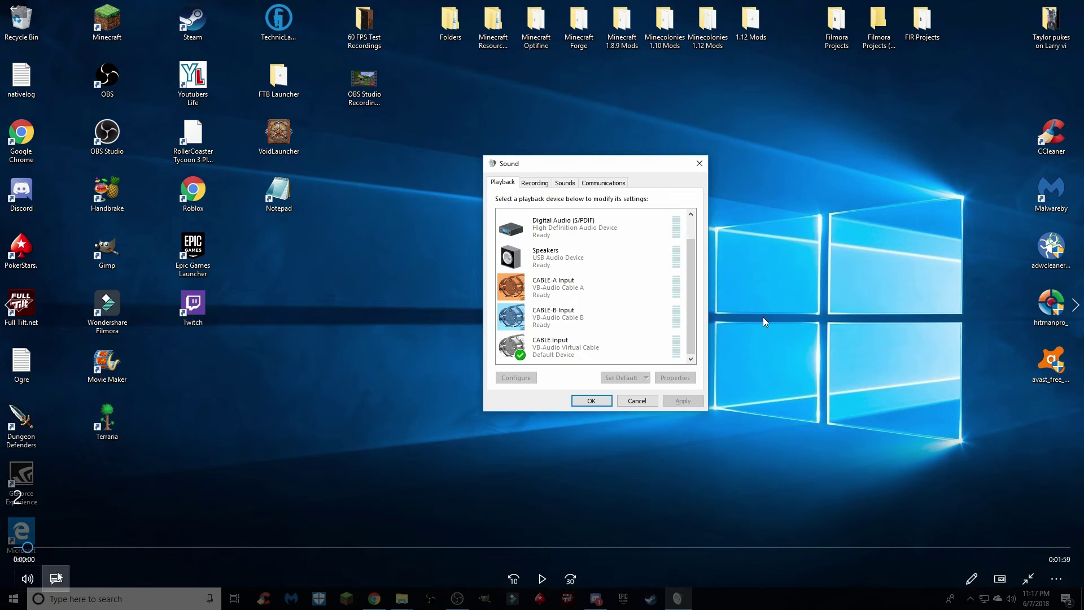
click(56, 578)
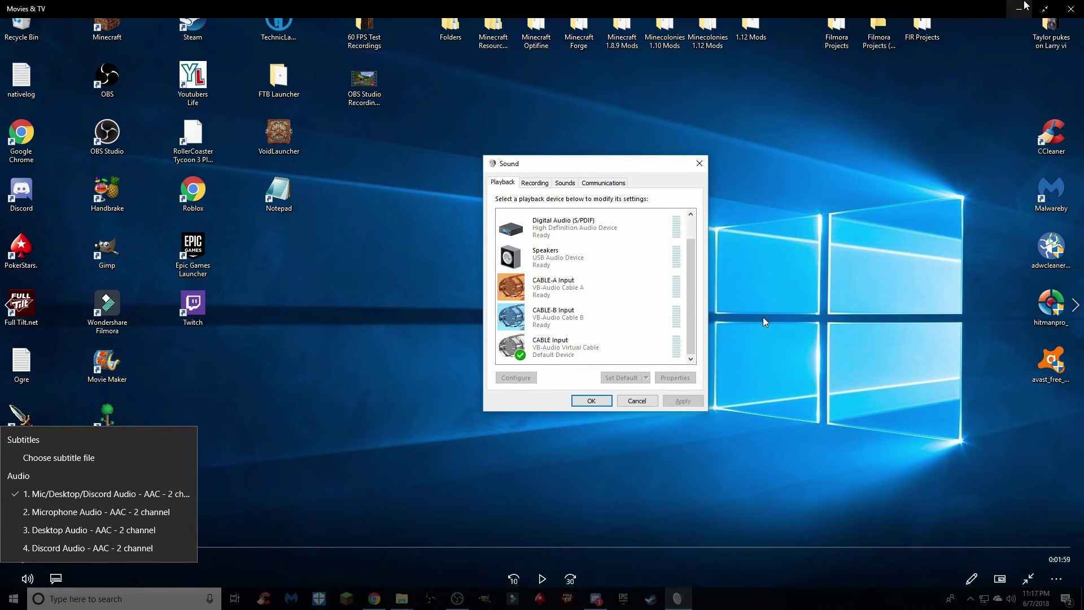
- Minimize Movies & TV to bring the recording OBS main window forward
click(1019, 8)
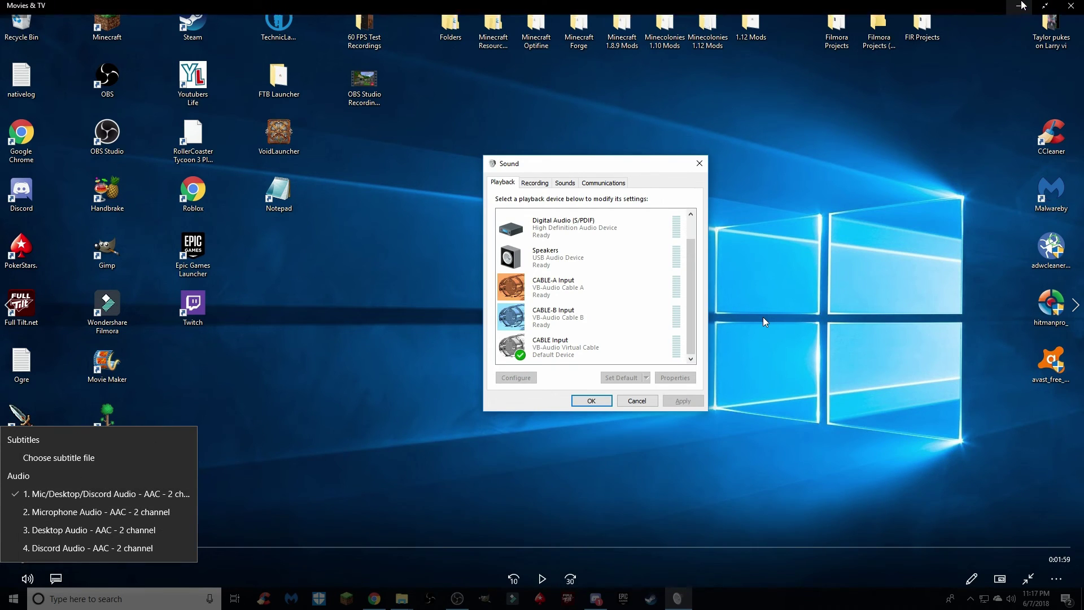
click(1022, 7)
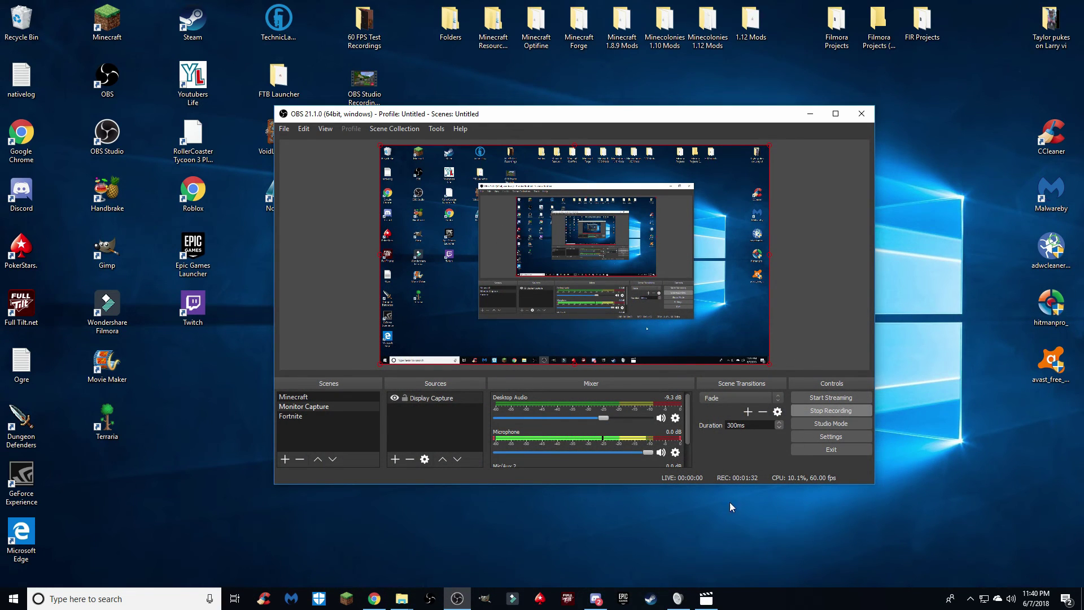
scroll(690, 436, down, 2)
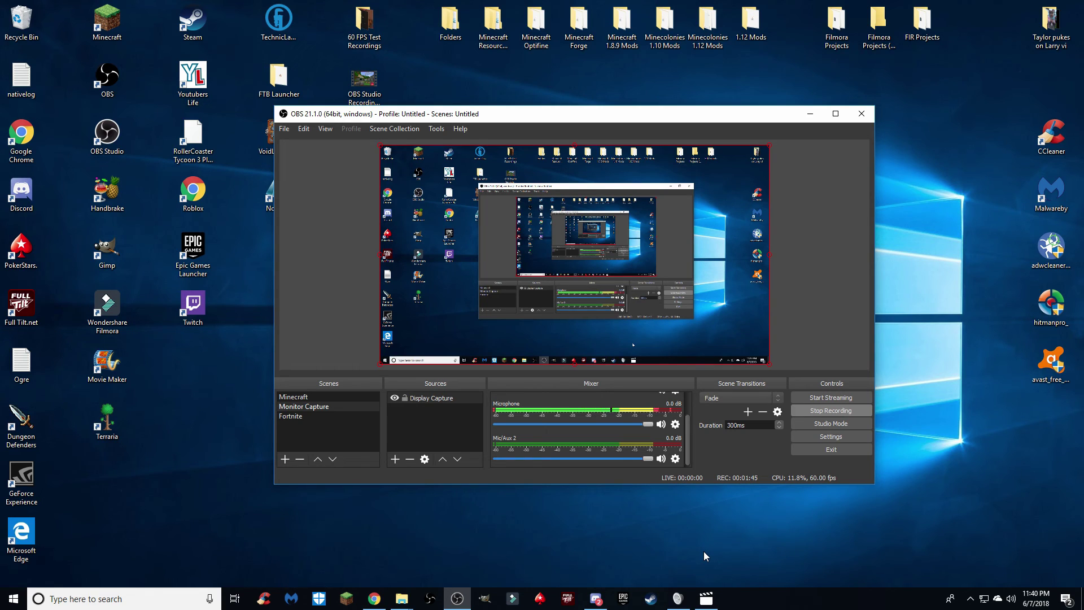
scroll(687, 445, up, 2)
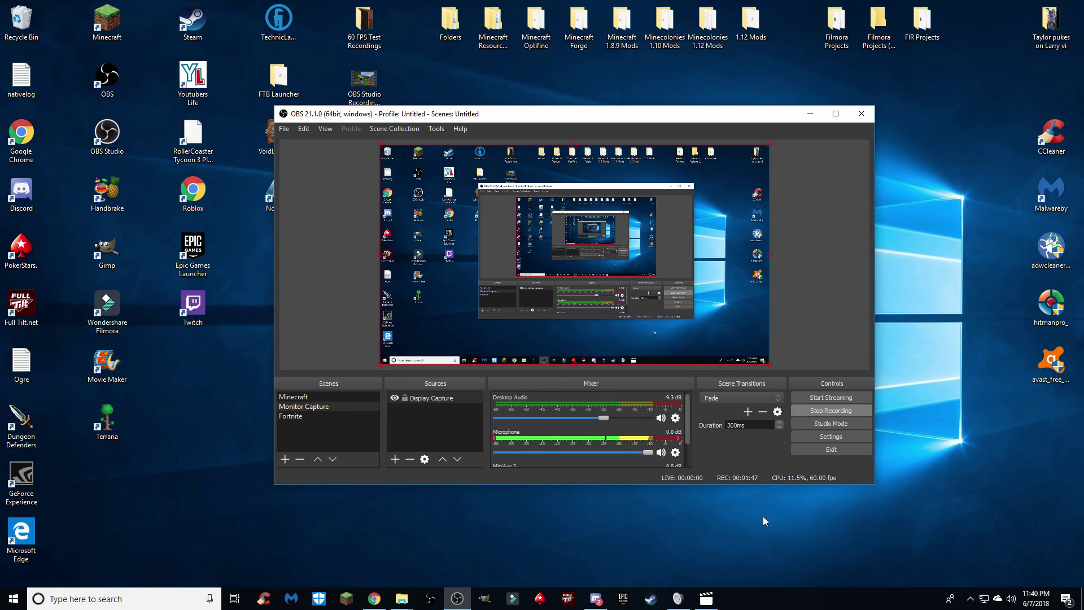